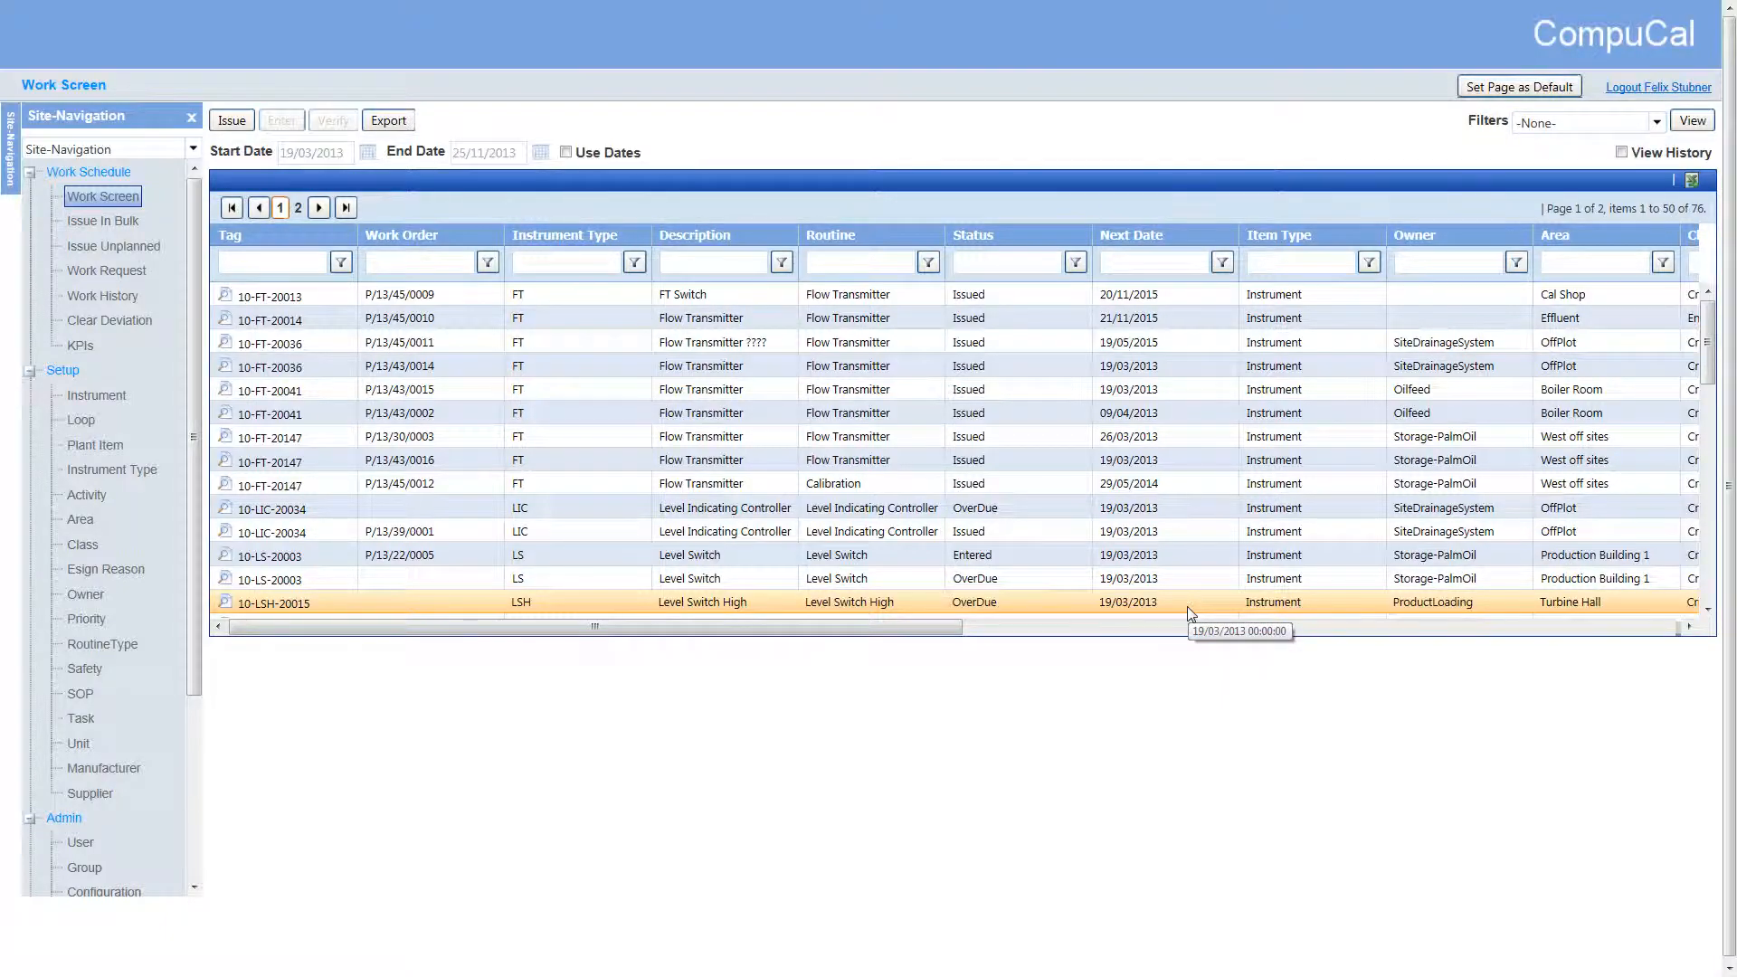
# Start issuing the overdue Flow Transmitter work for 10-FT-20041 dated 16/04/2013 and dismiss its reference selection
pyautogui.click(457, 423)
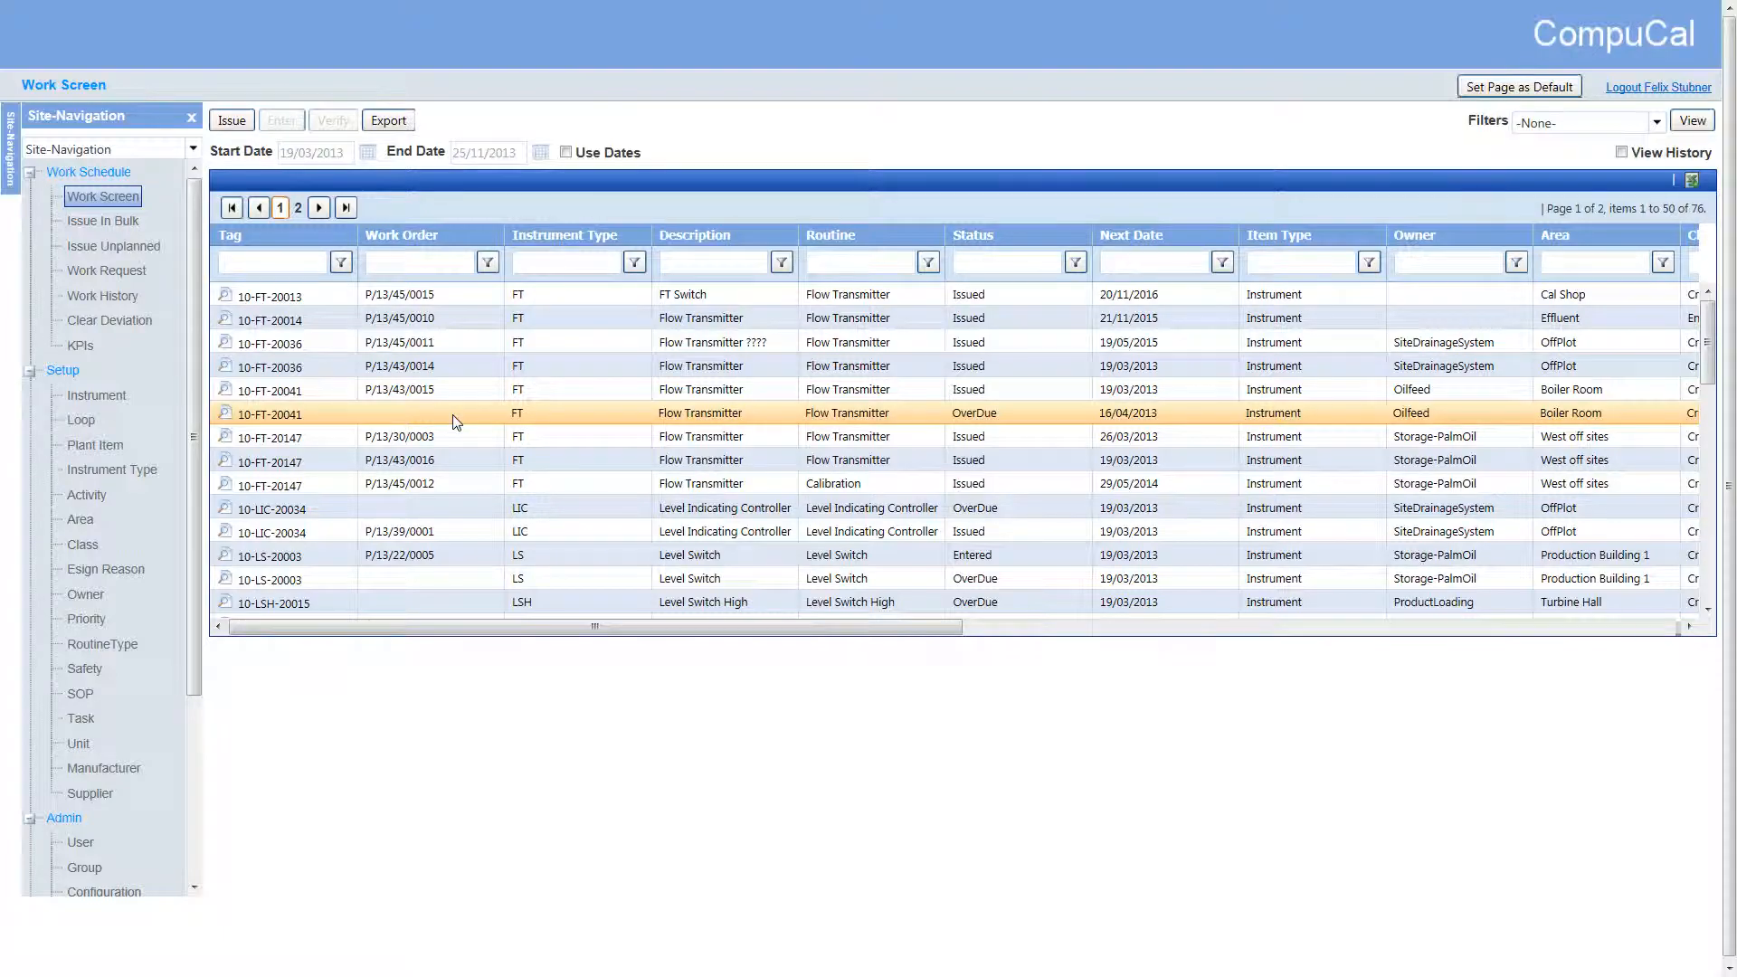
pyautogui.click(233, 123)
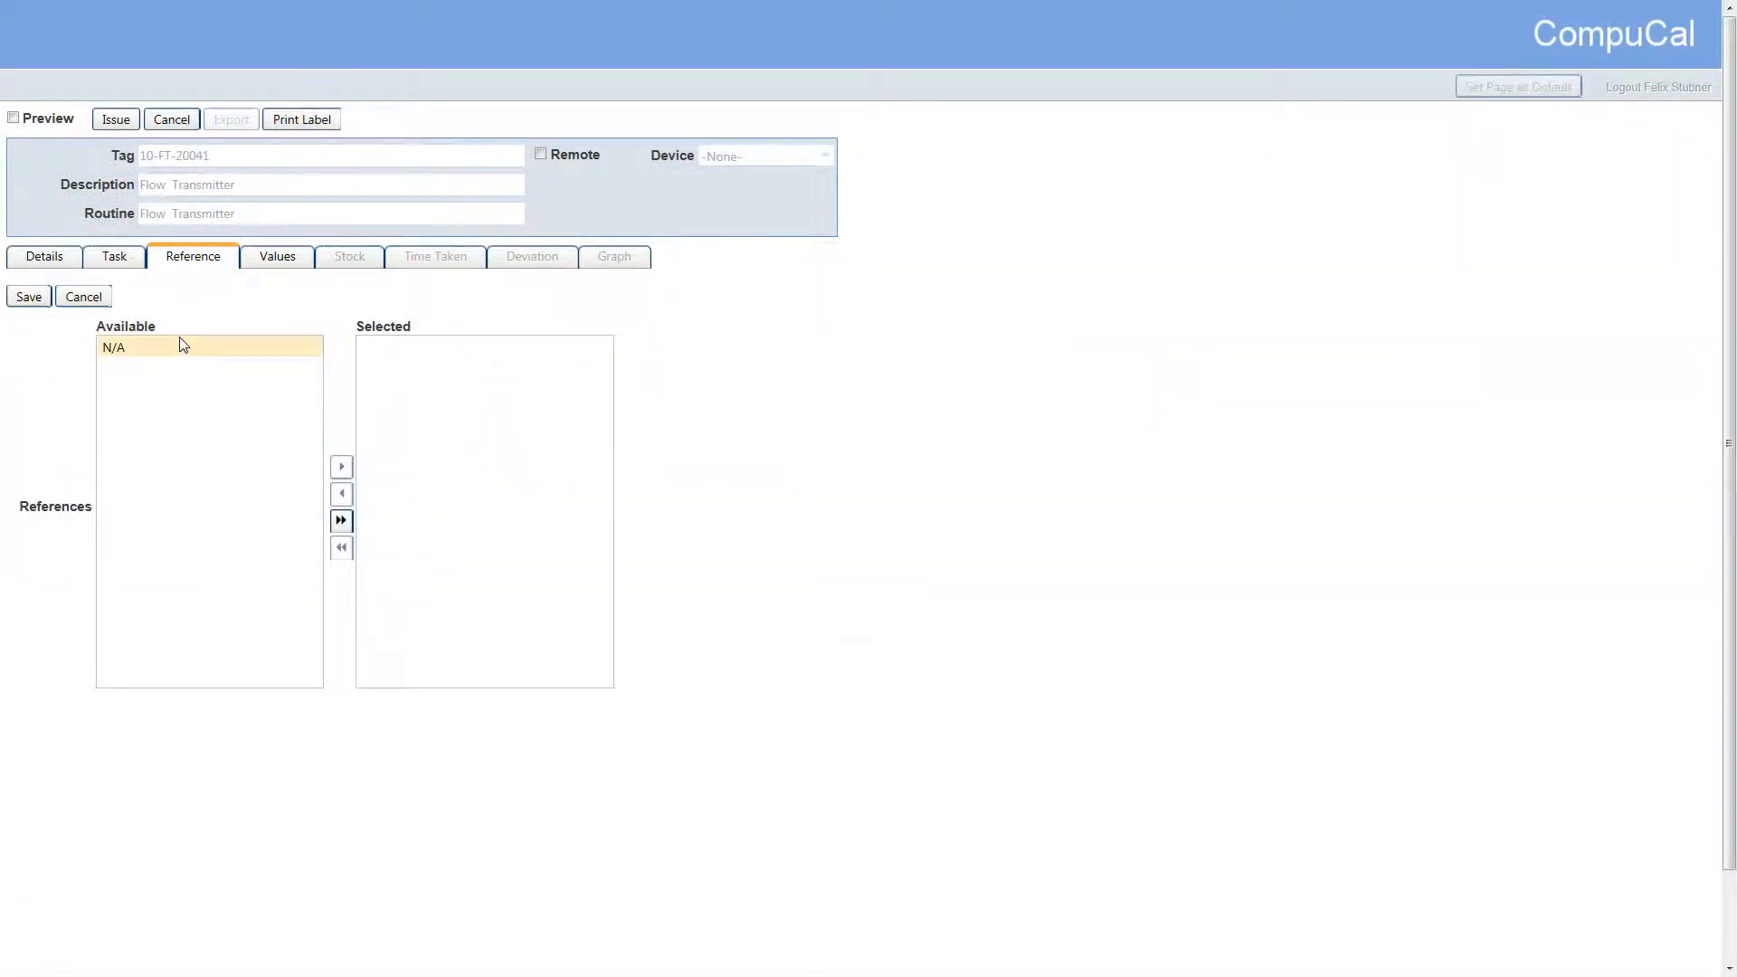
pyautogui.click(83, 297)
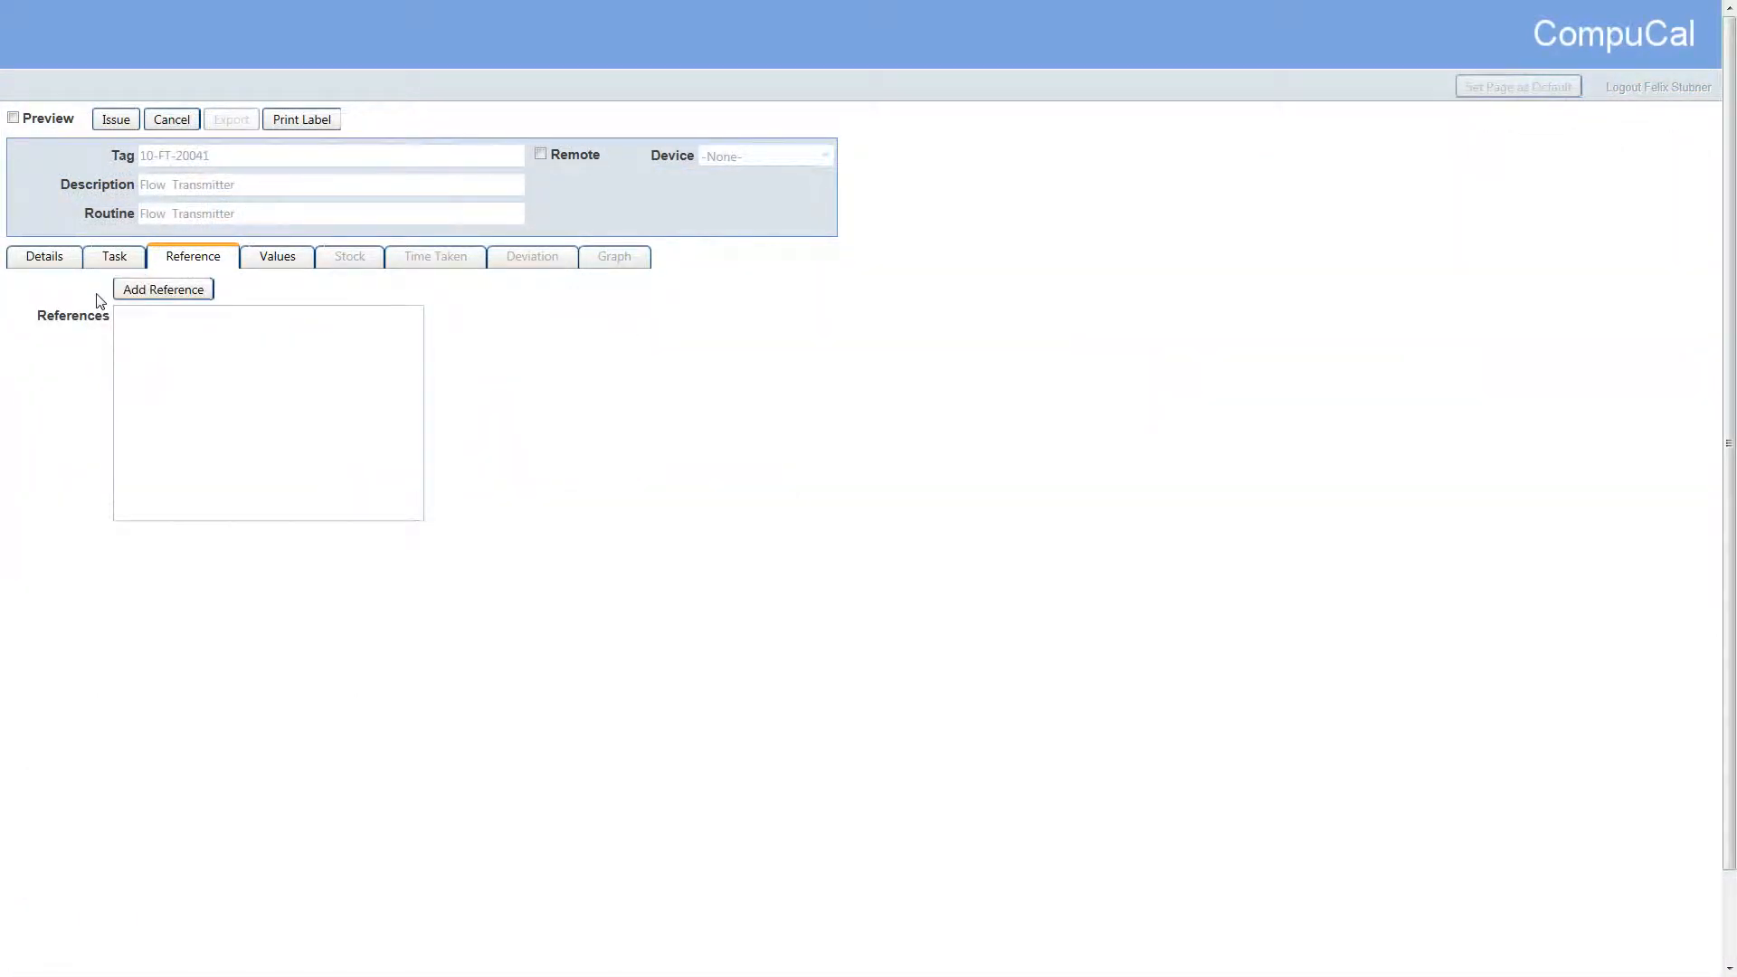
# Add the Certificate task to the work order, choosing it from the list of all tasks
pyautogui.click(116, 259)
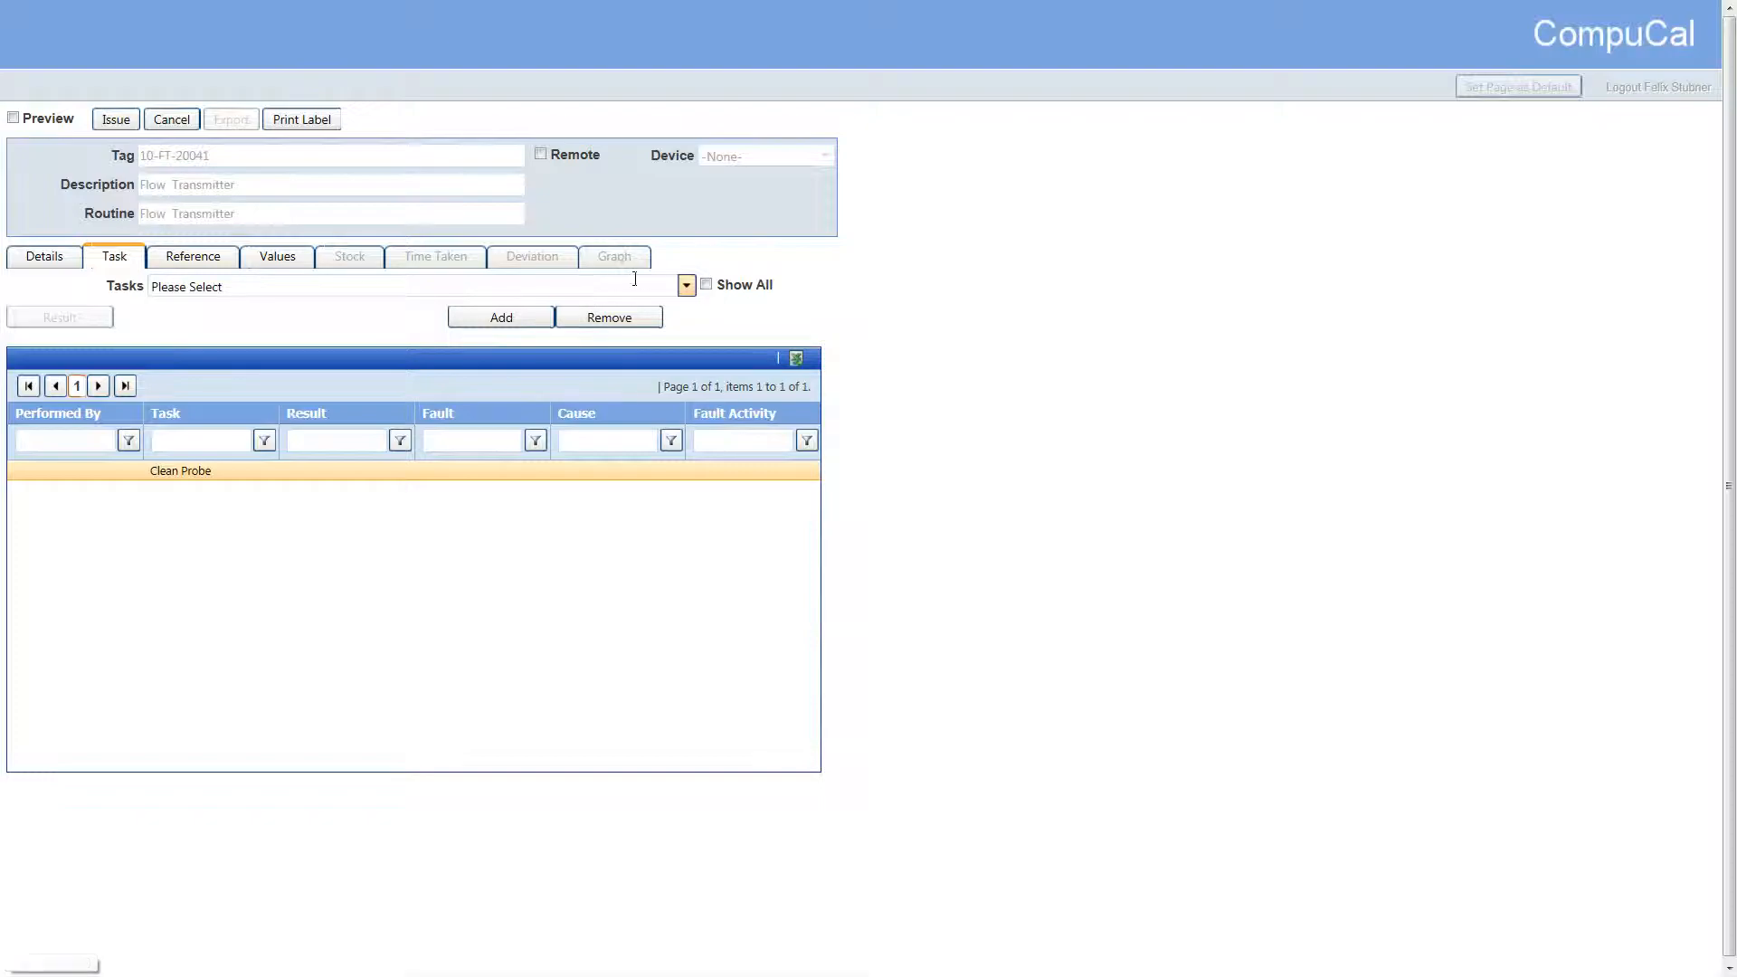
pyautogui.click(688, 286)
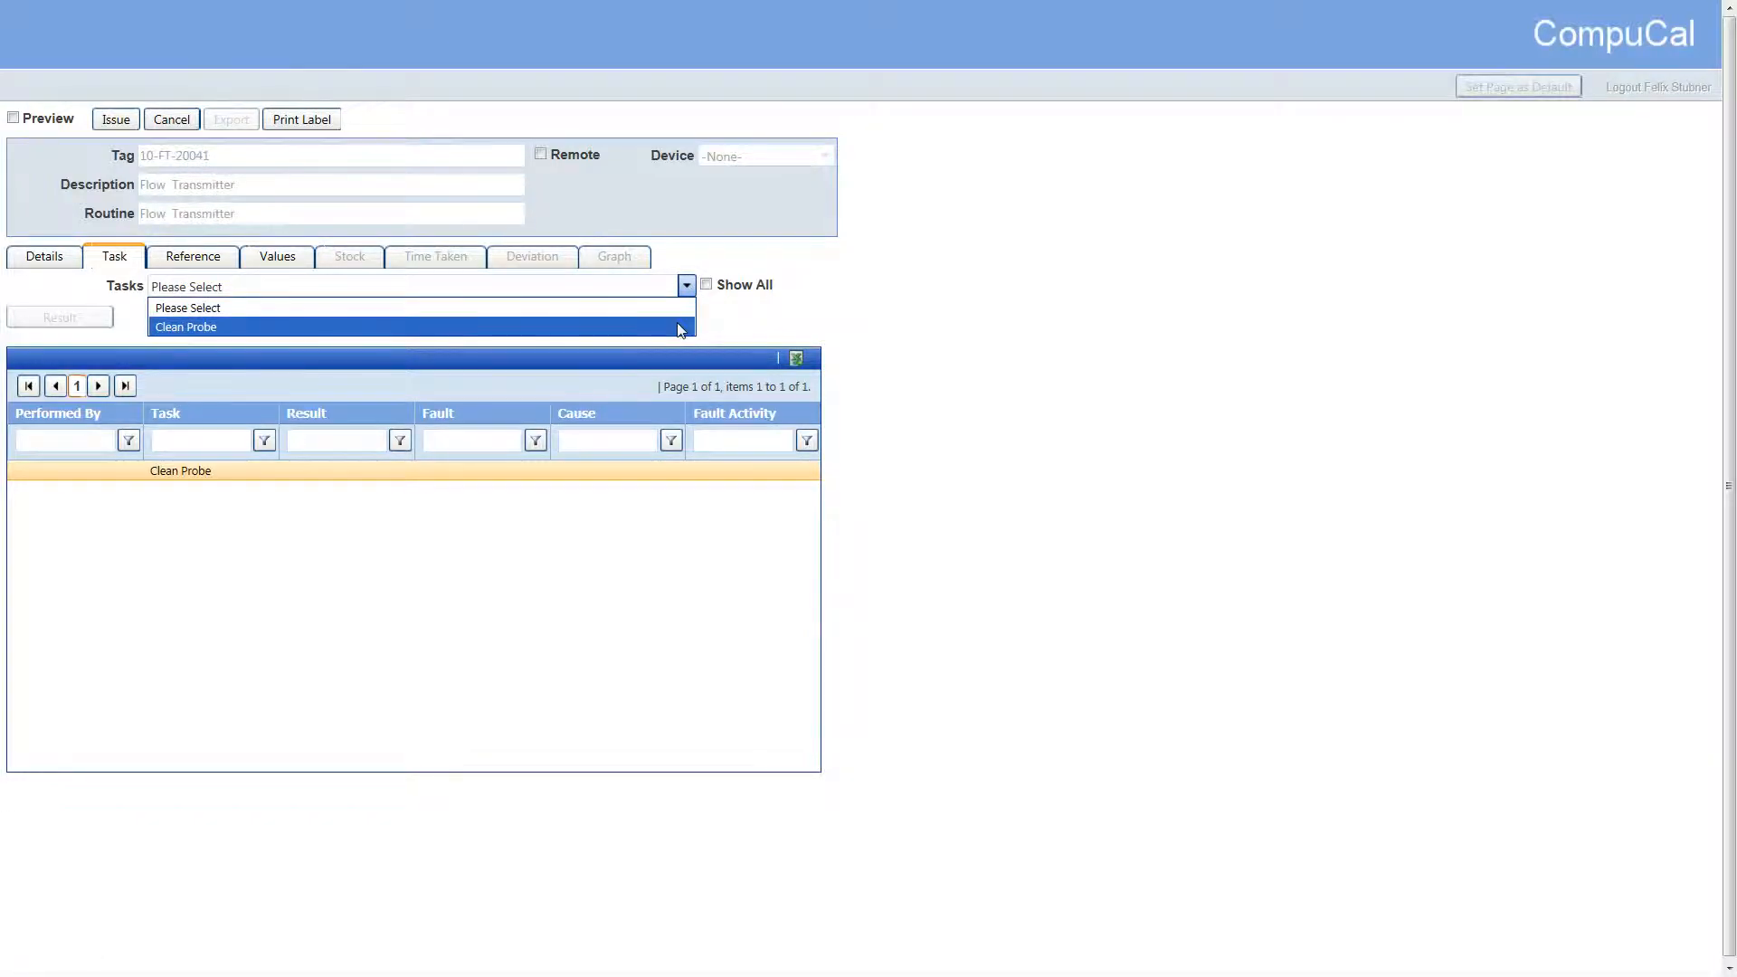
pyautogui.click(707, 285)
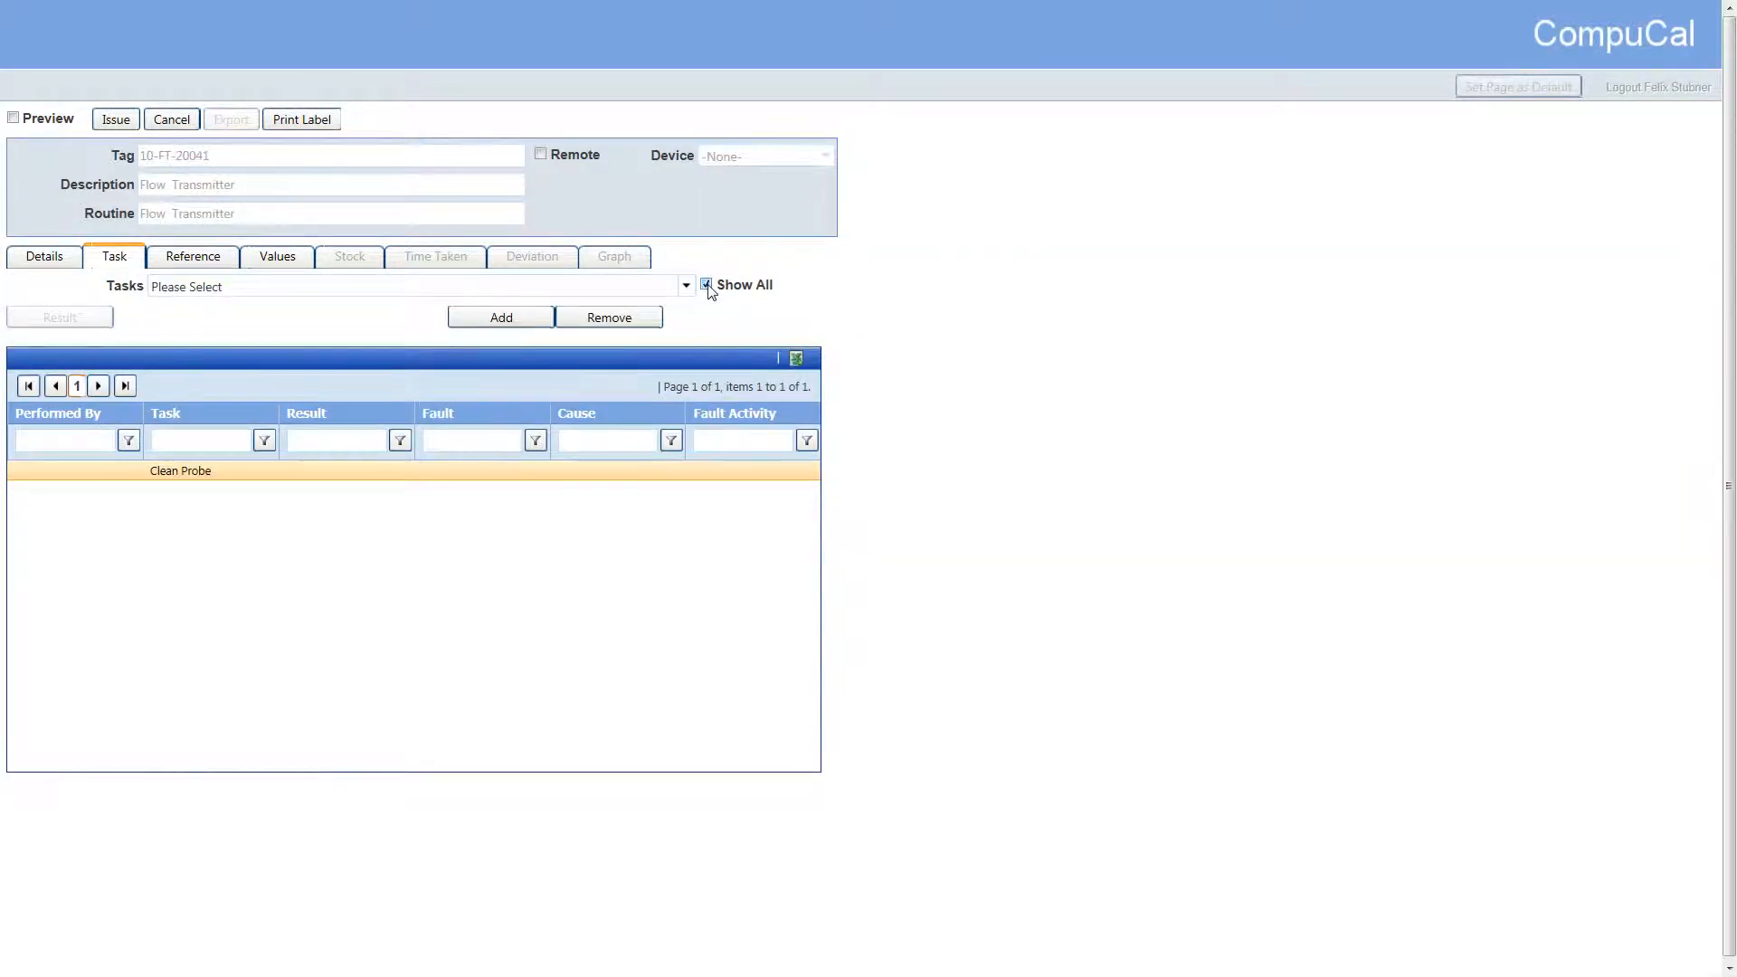
pyautogui.click(686, 287)
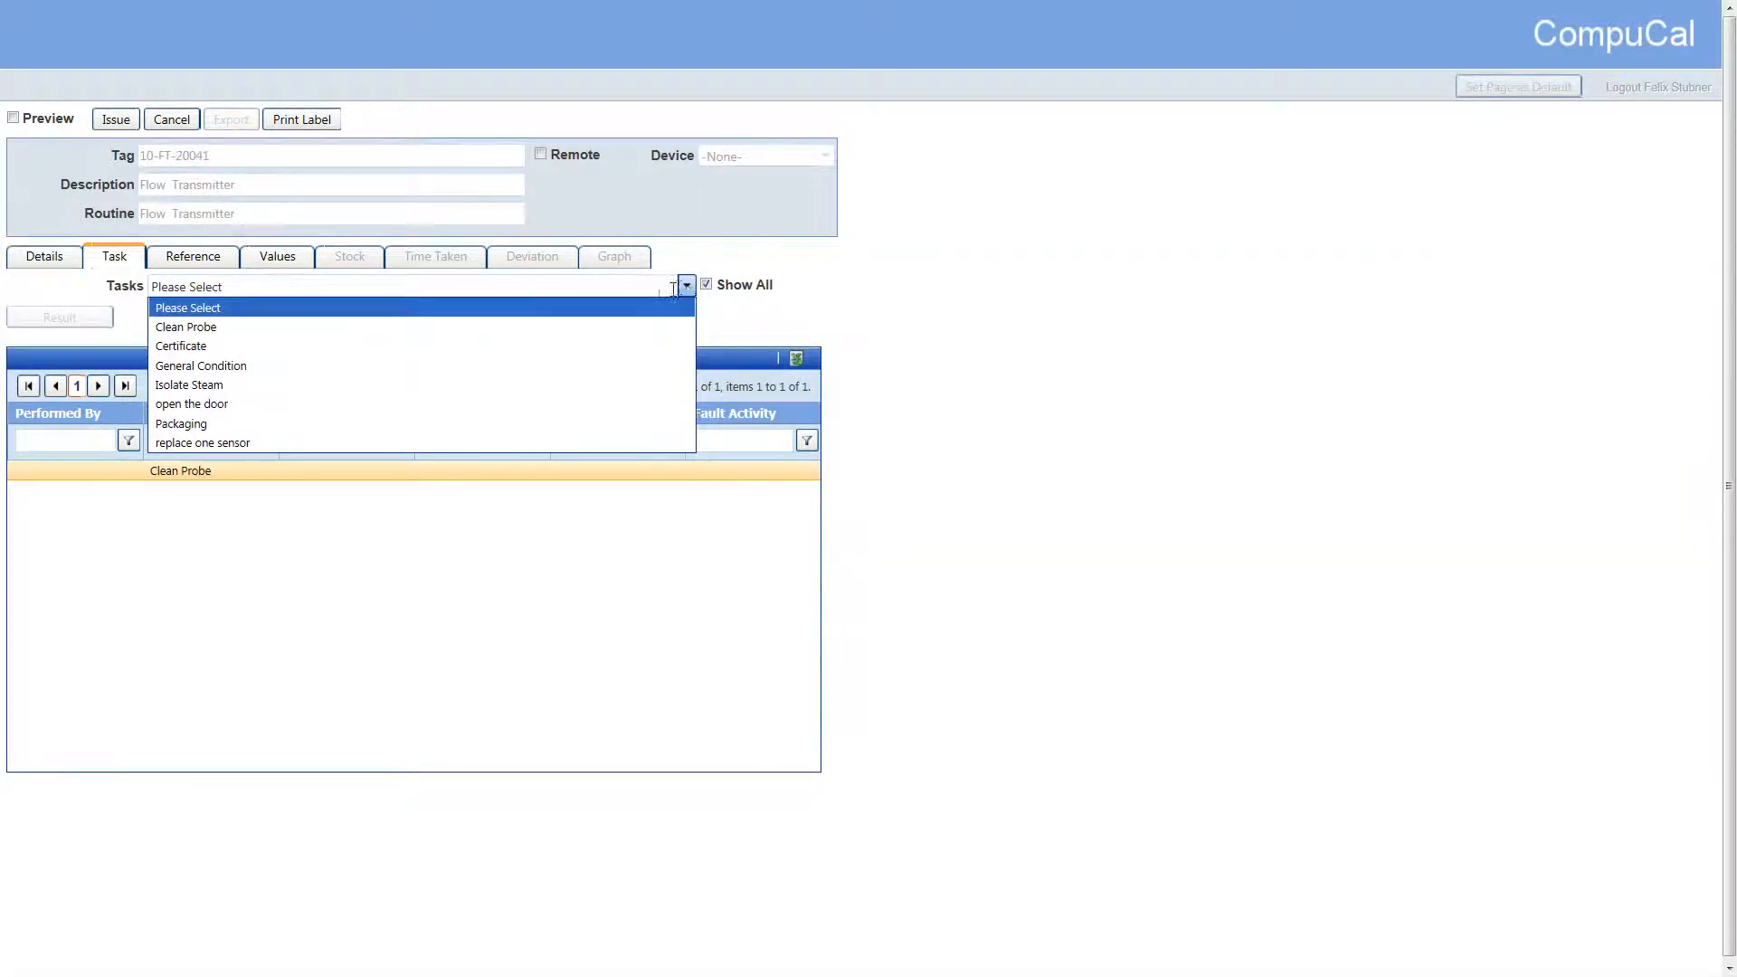
pyautogui.click(227, 346)
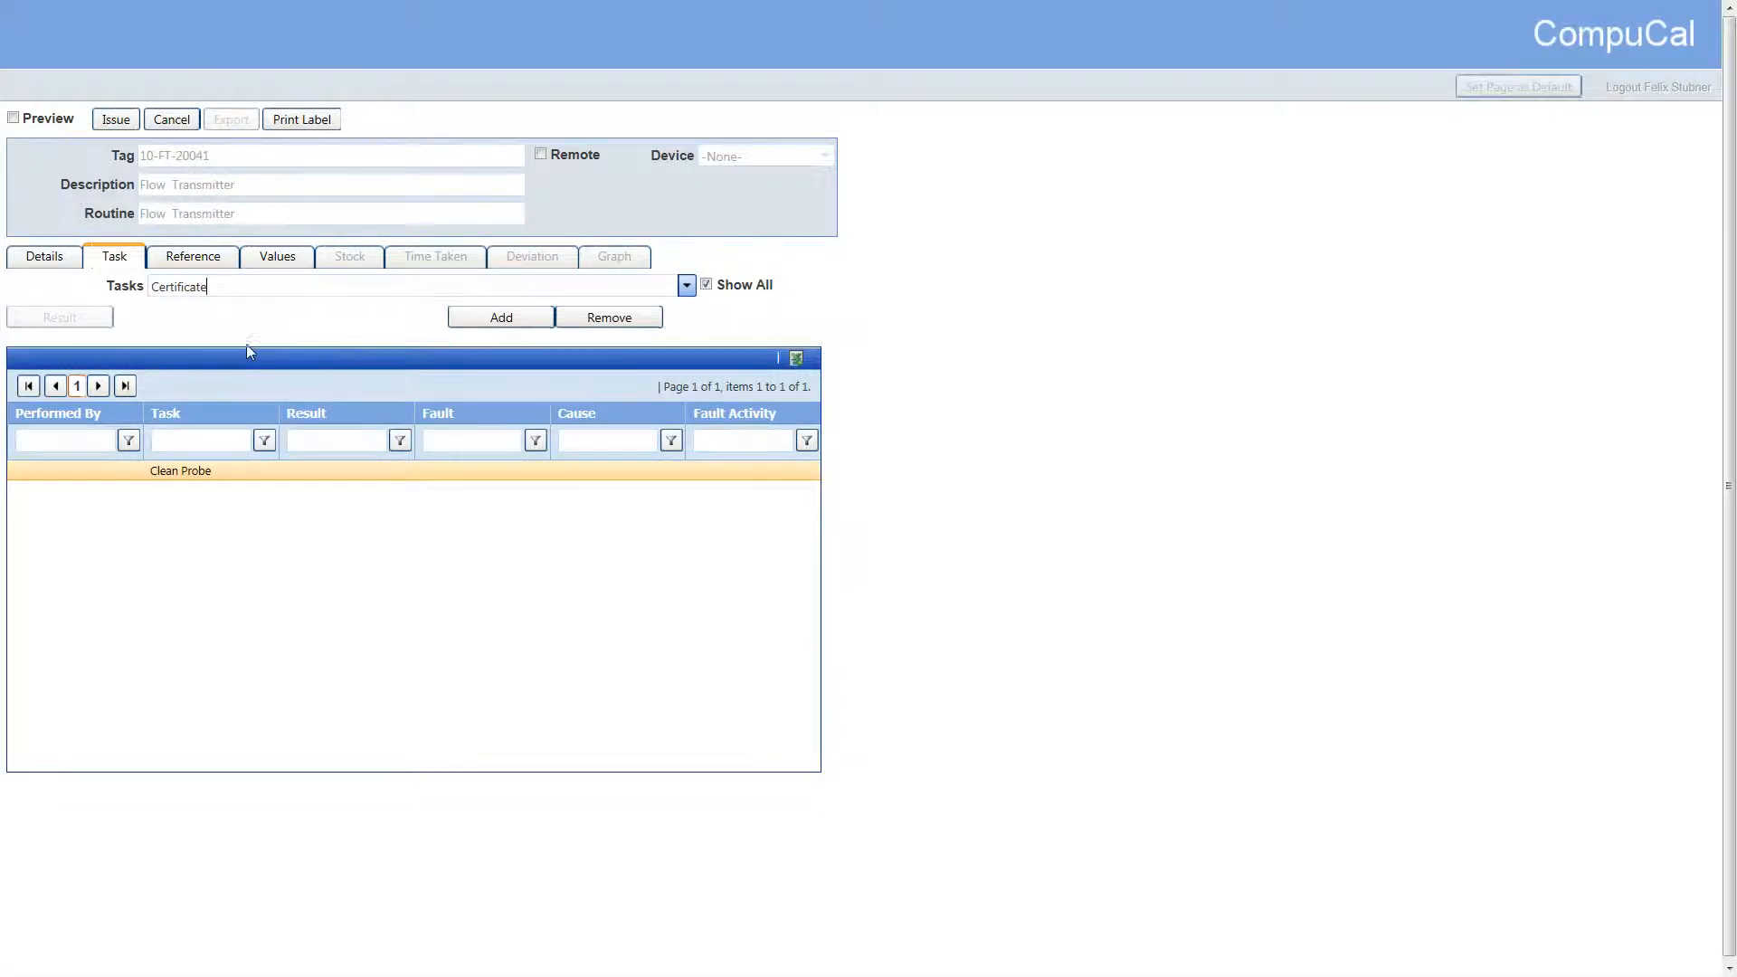
pyautogui.click(473, 323)
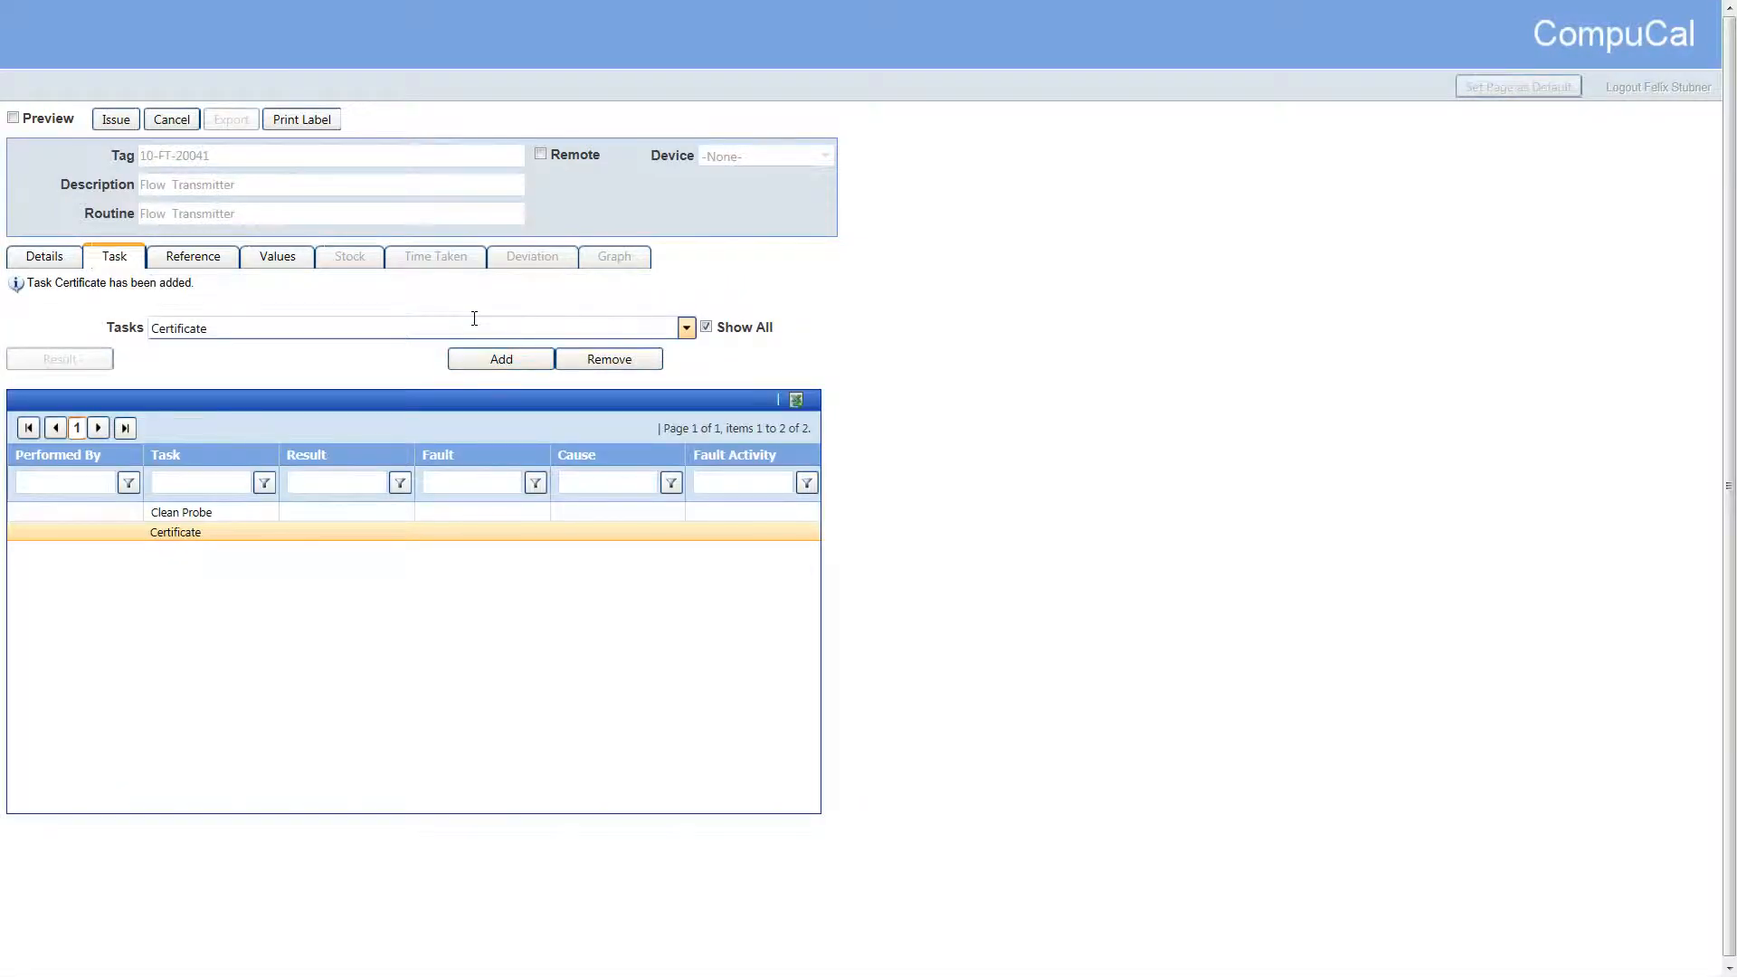
# Review the work order's details and General PPE SOP entry, and check the label format options without printing
pyautogui.click(78, 262)
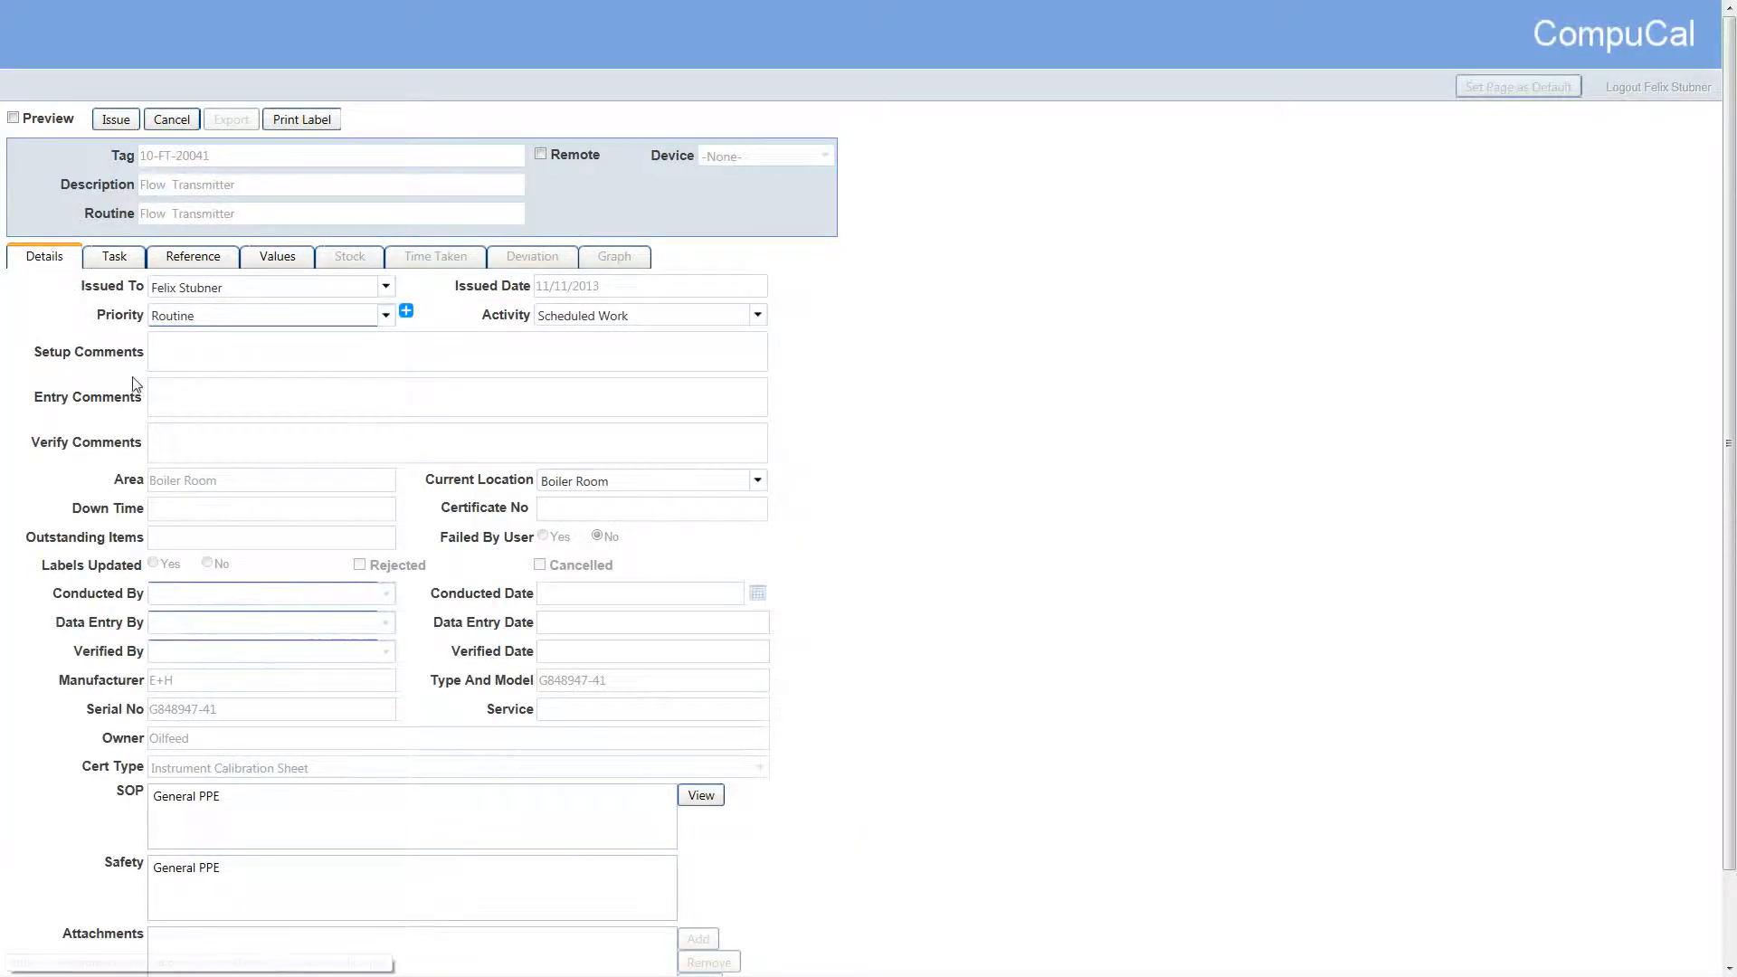
pyautogui.click(252, 800)
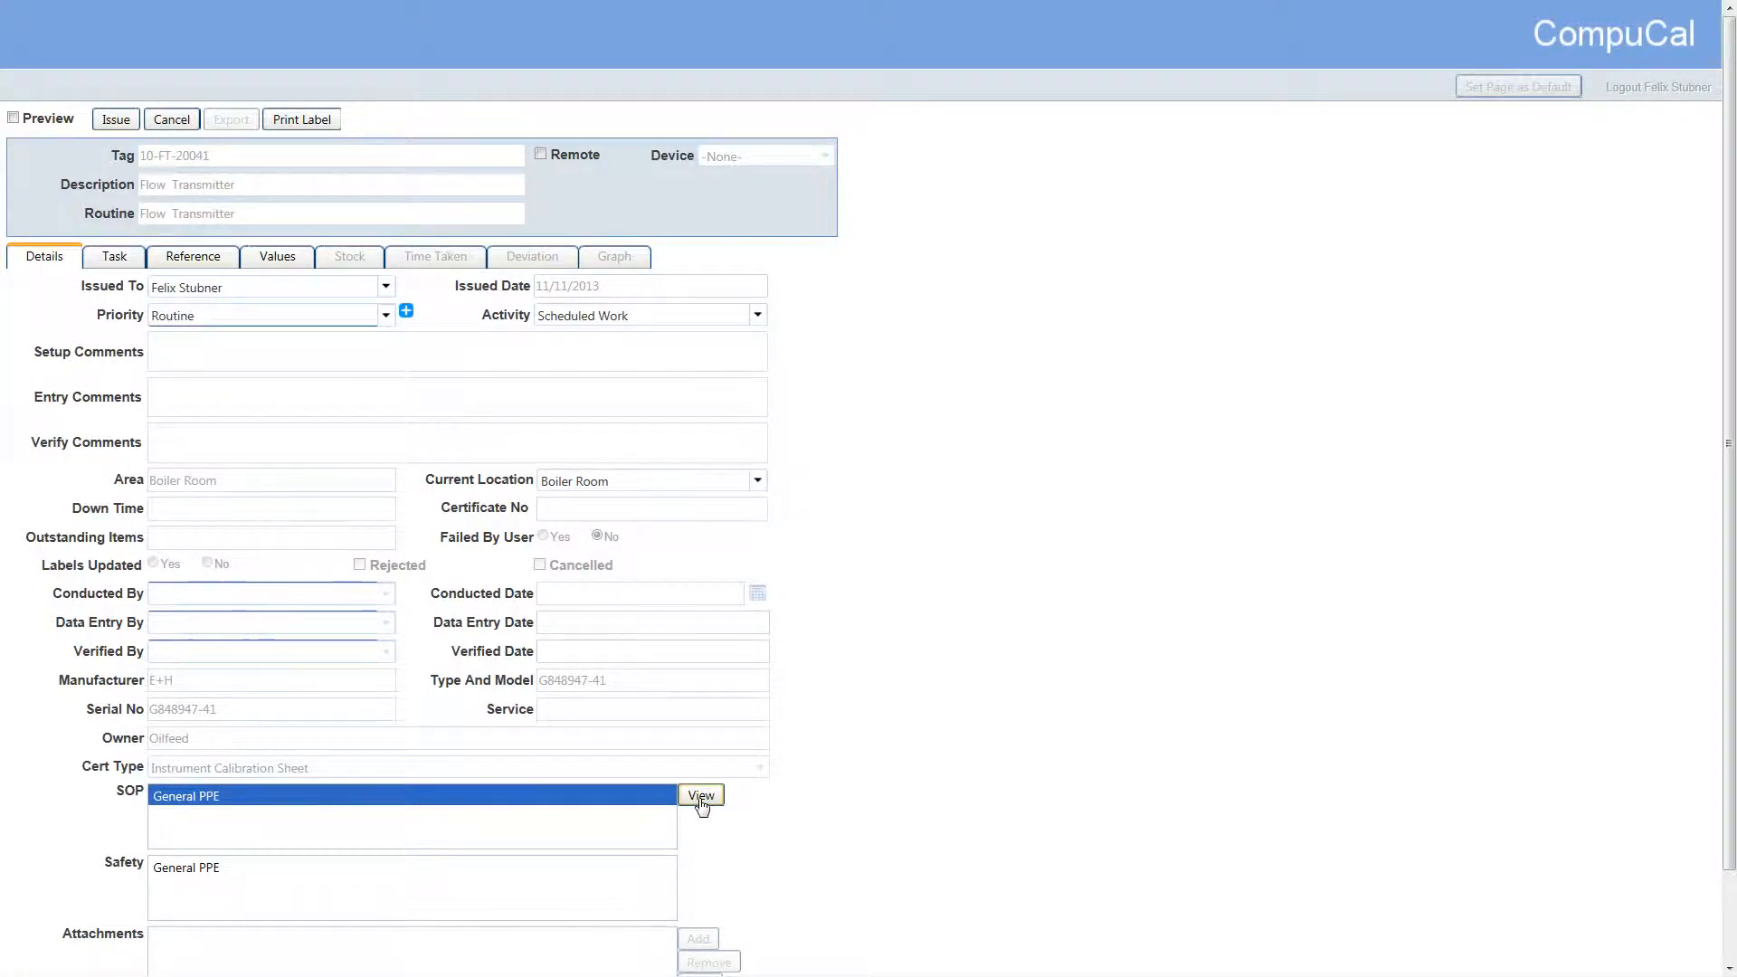
pyautogui.scroll(-1, 695, 794)
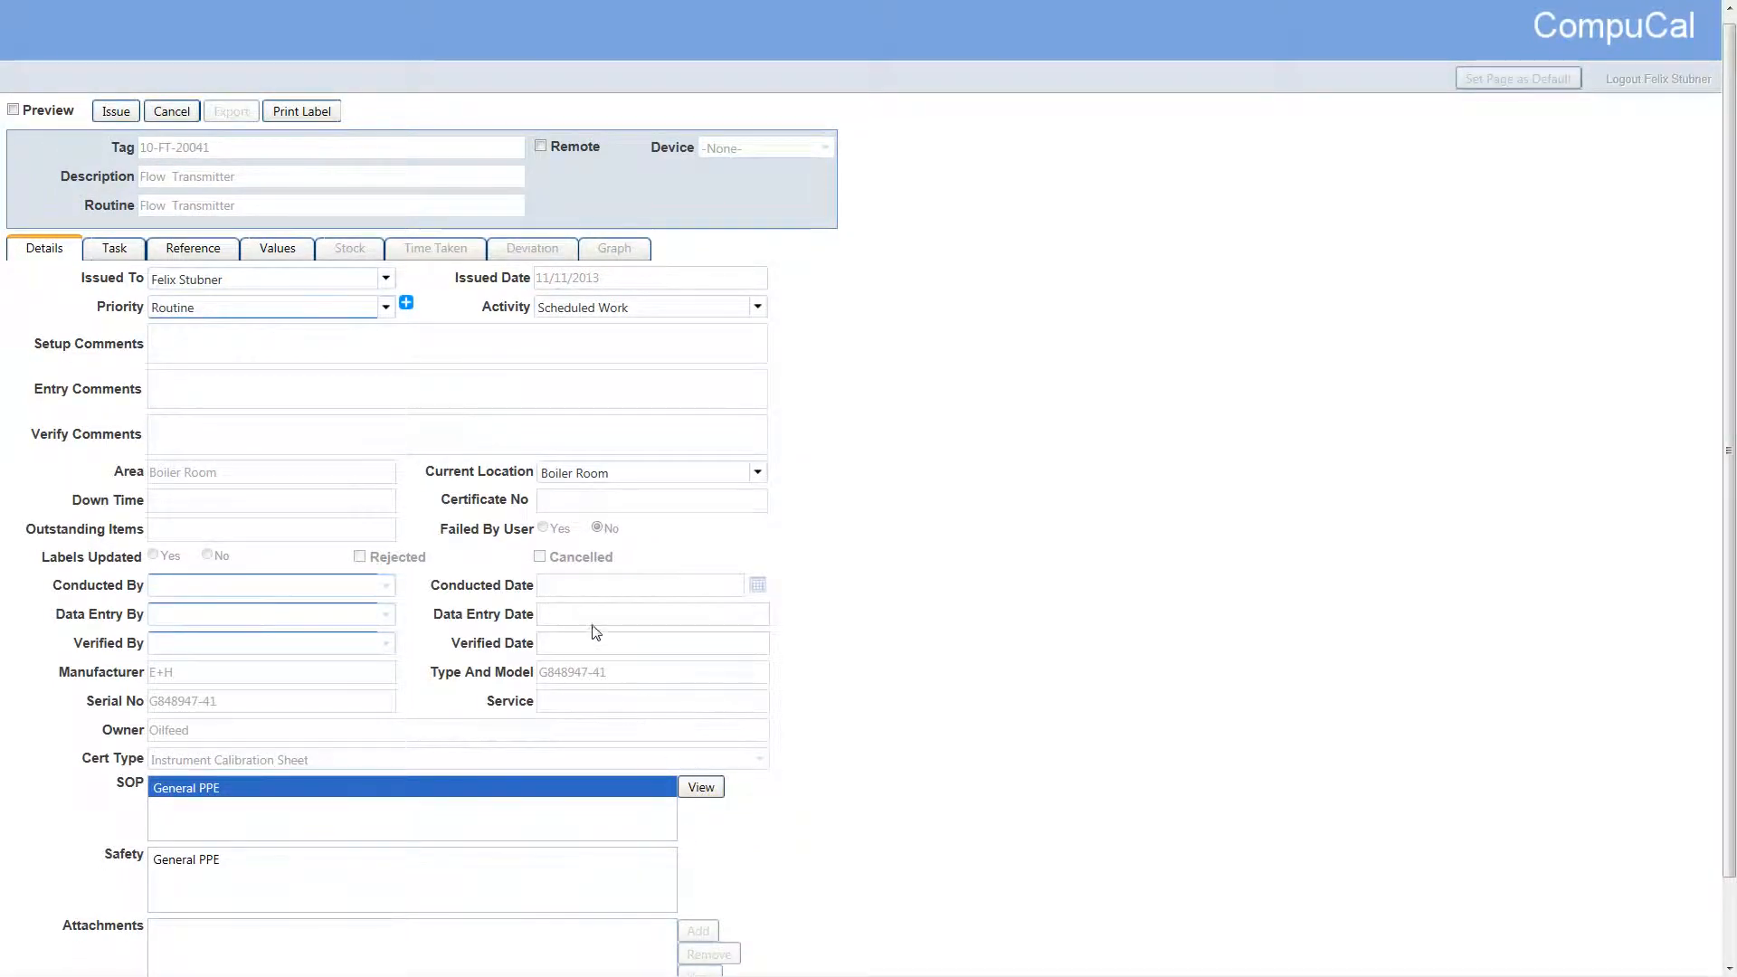
pyautogui.click(321, 116)
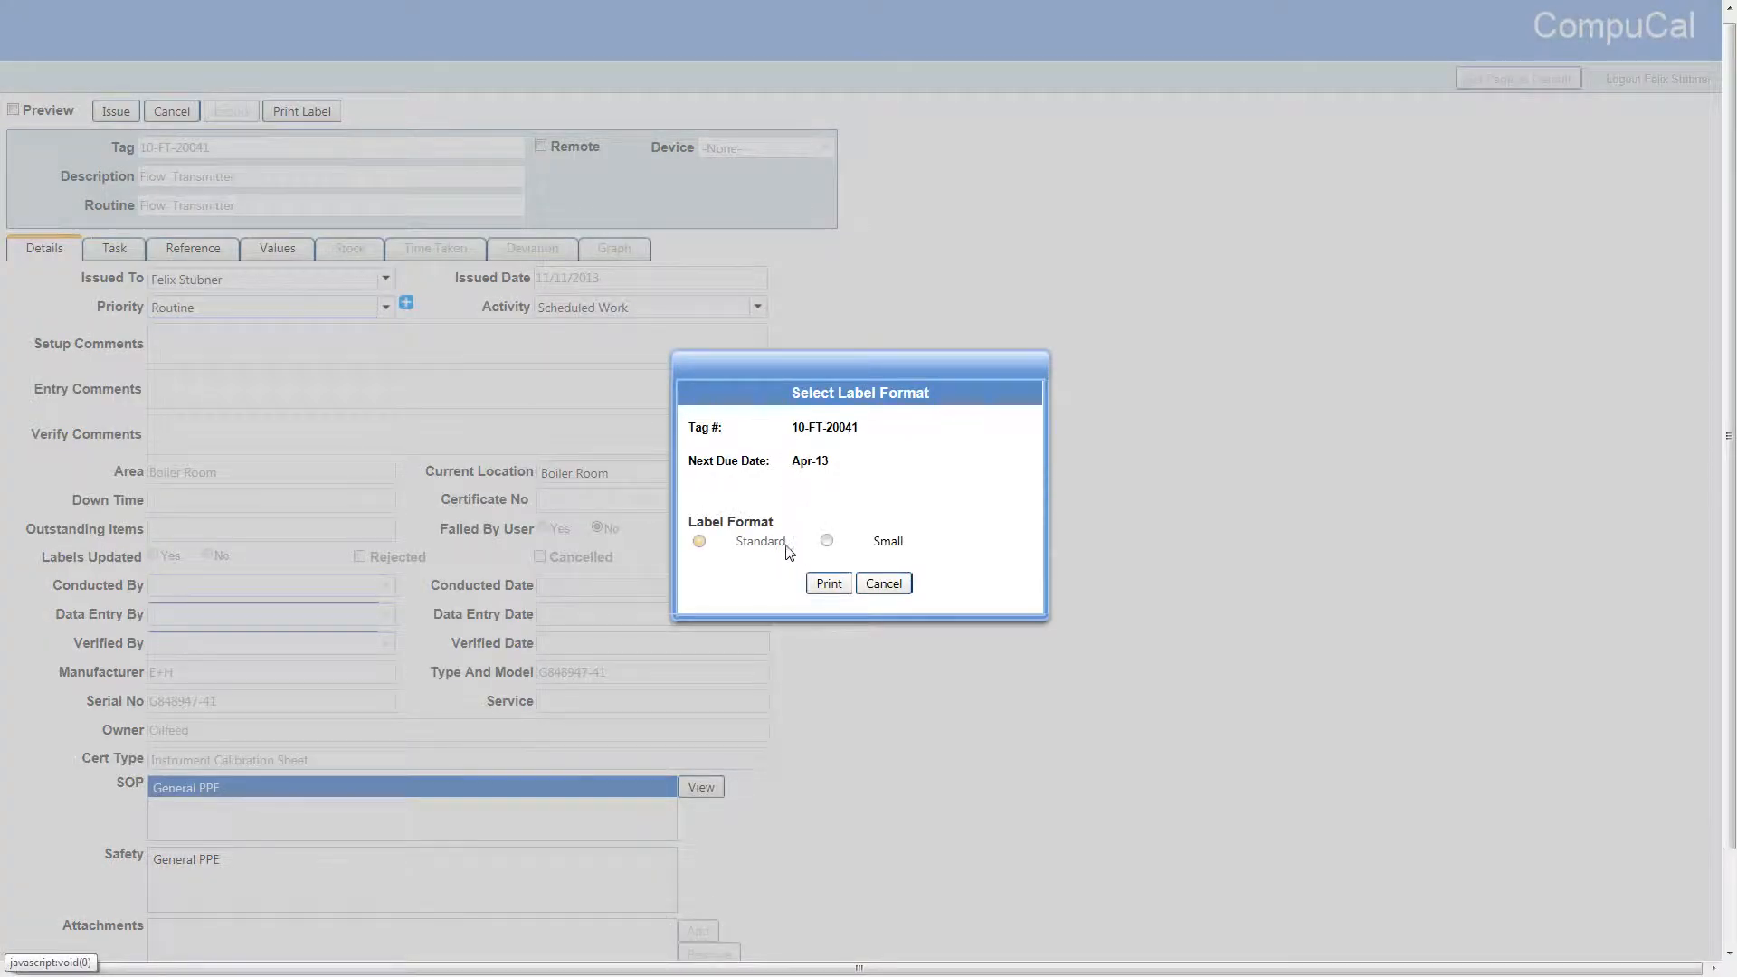
pyautogui.click(883, 585)
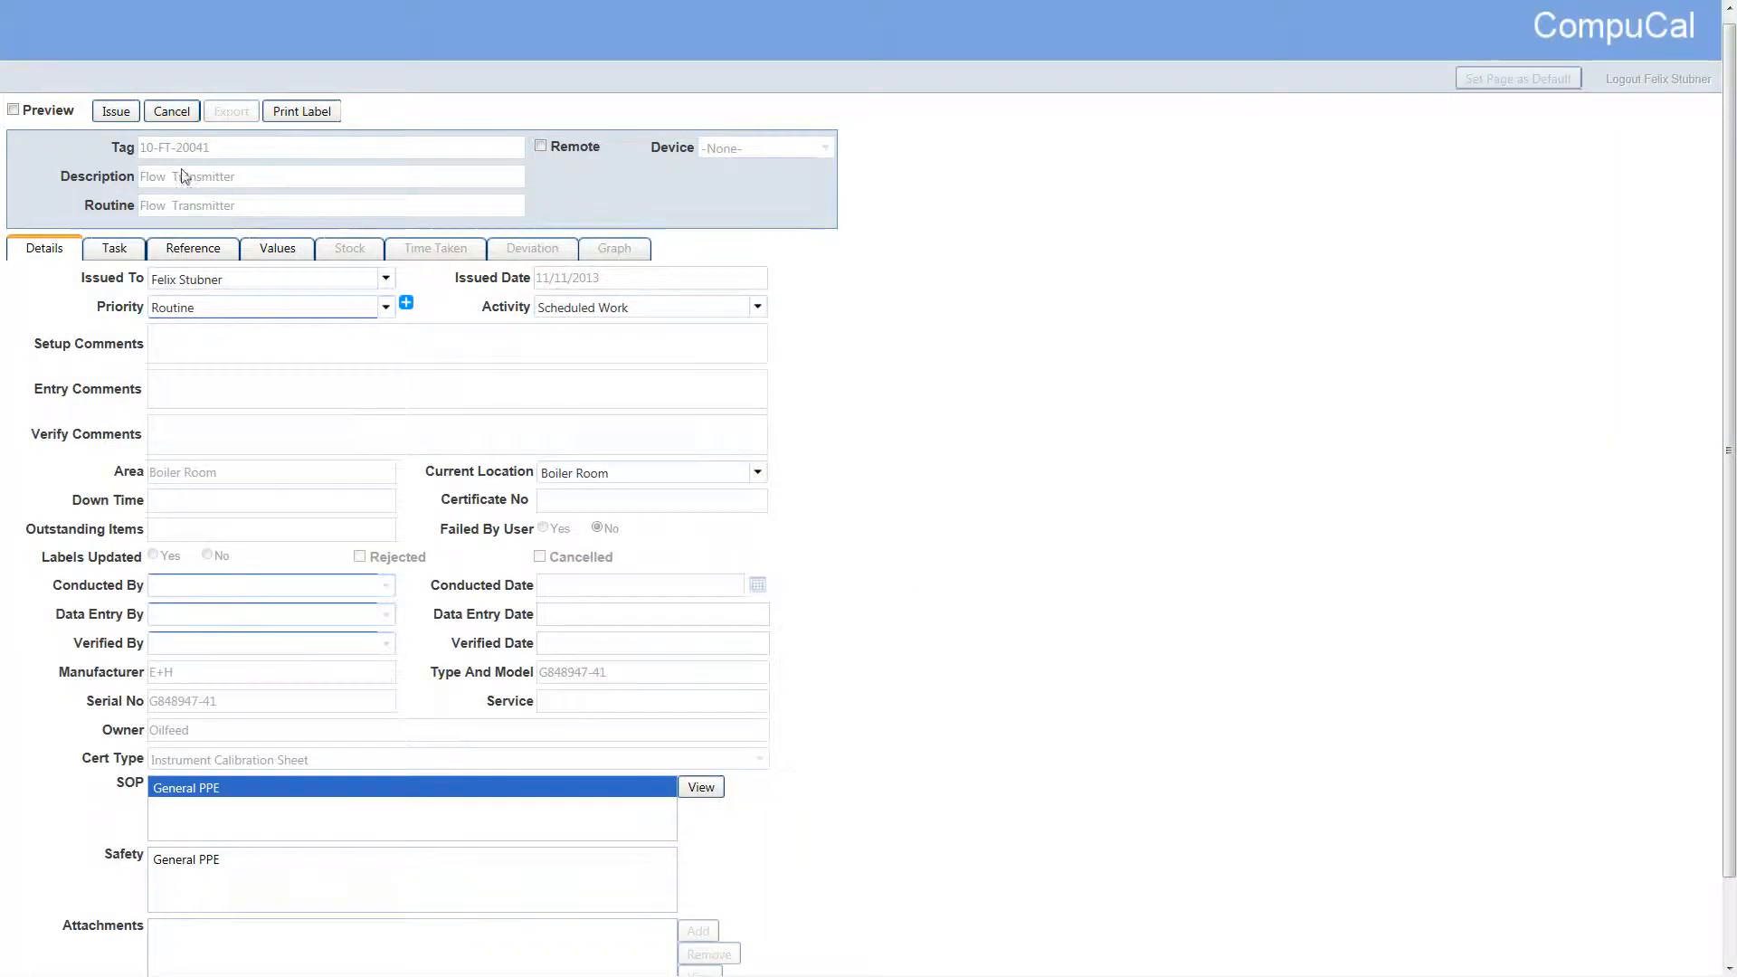
# Issue the work order for 10-FT-20041 with the preview option enabled
pyautogui.click(32, 112)
pyautogui.moveTo(1728, 104); pyautogui.dragTo(1729, 432)
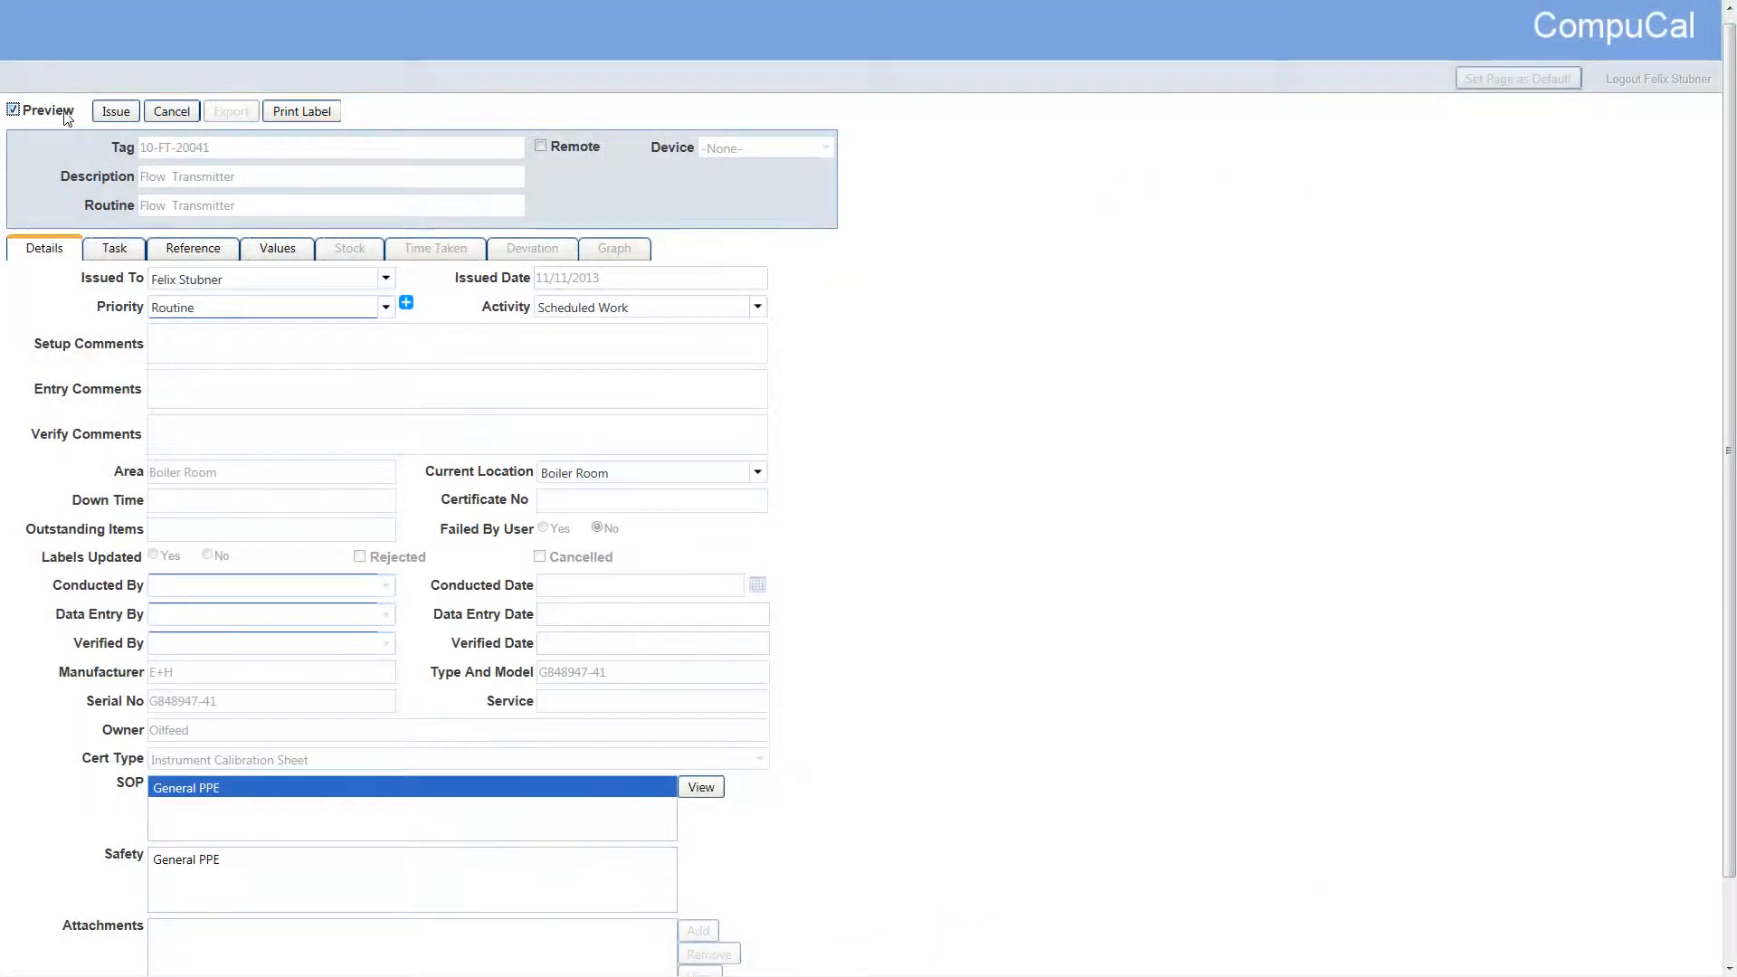
pyautogui.click(108, 113)
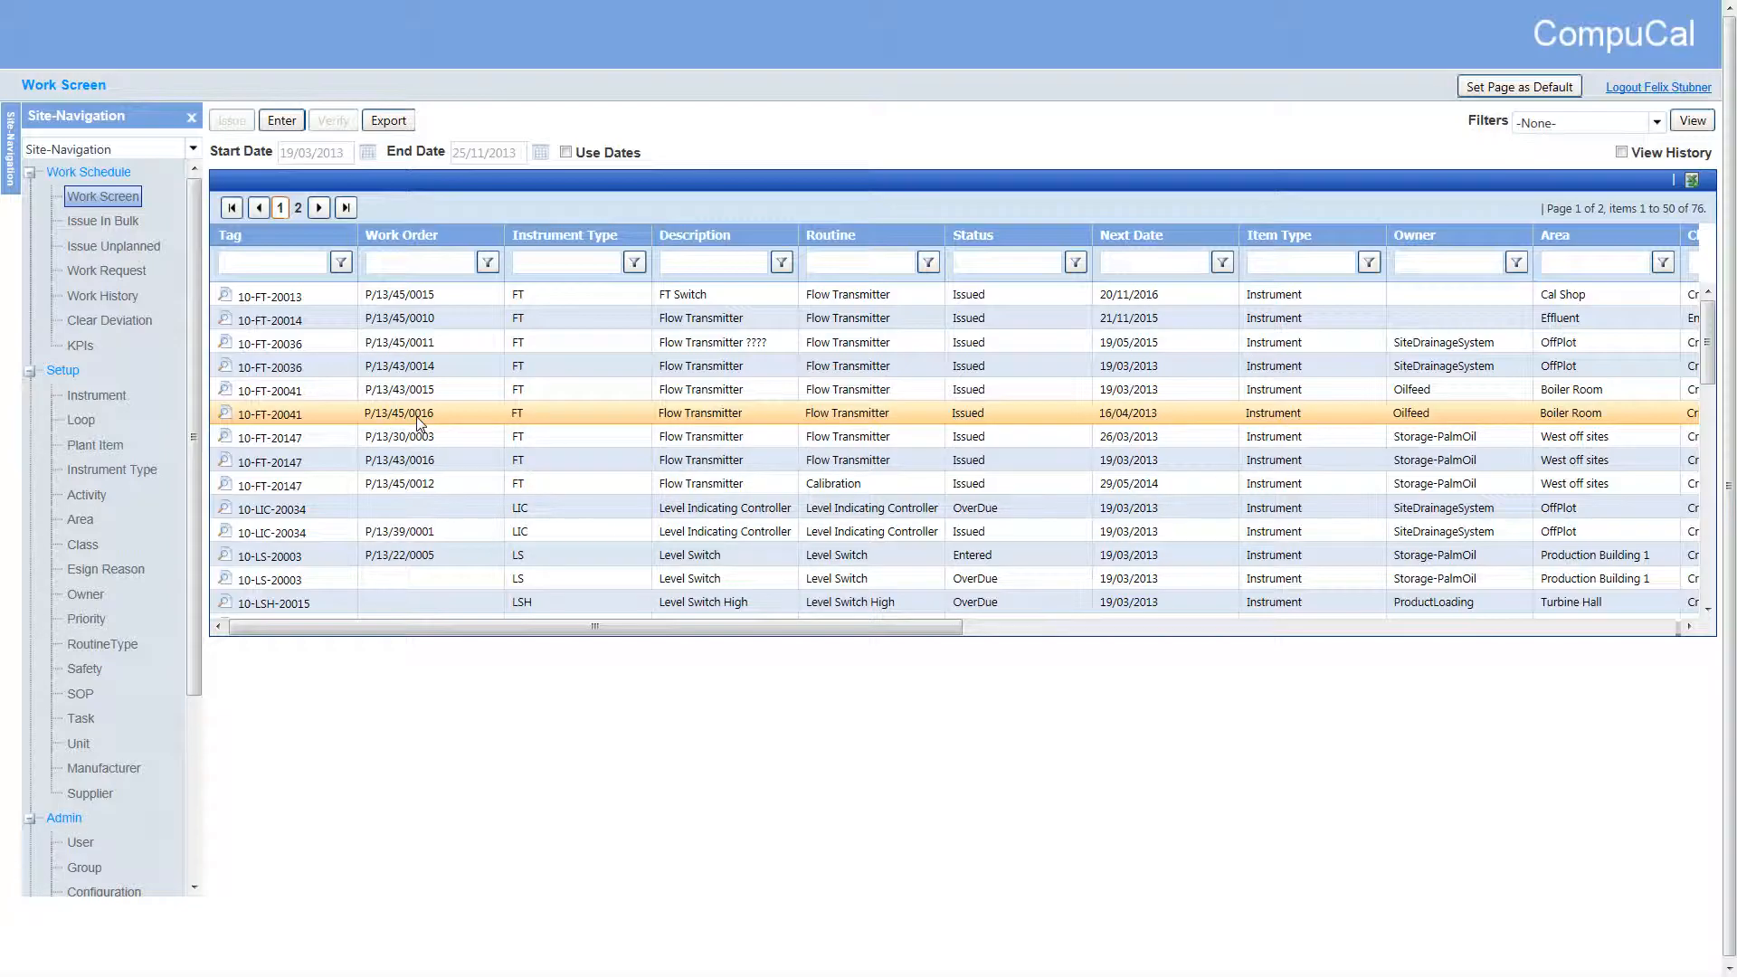
# Open the issued 10-FT-20041 work order for data entry, mark its labels as updated, and enter the entry comment "Additional comments."
pyautogui.click(281, 121)
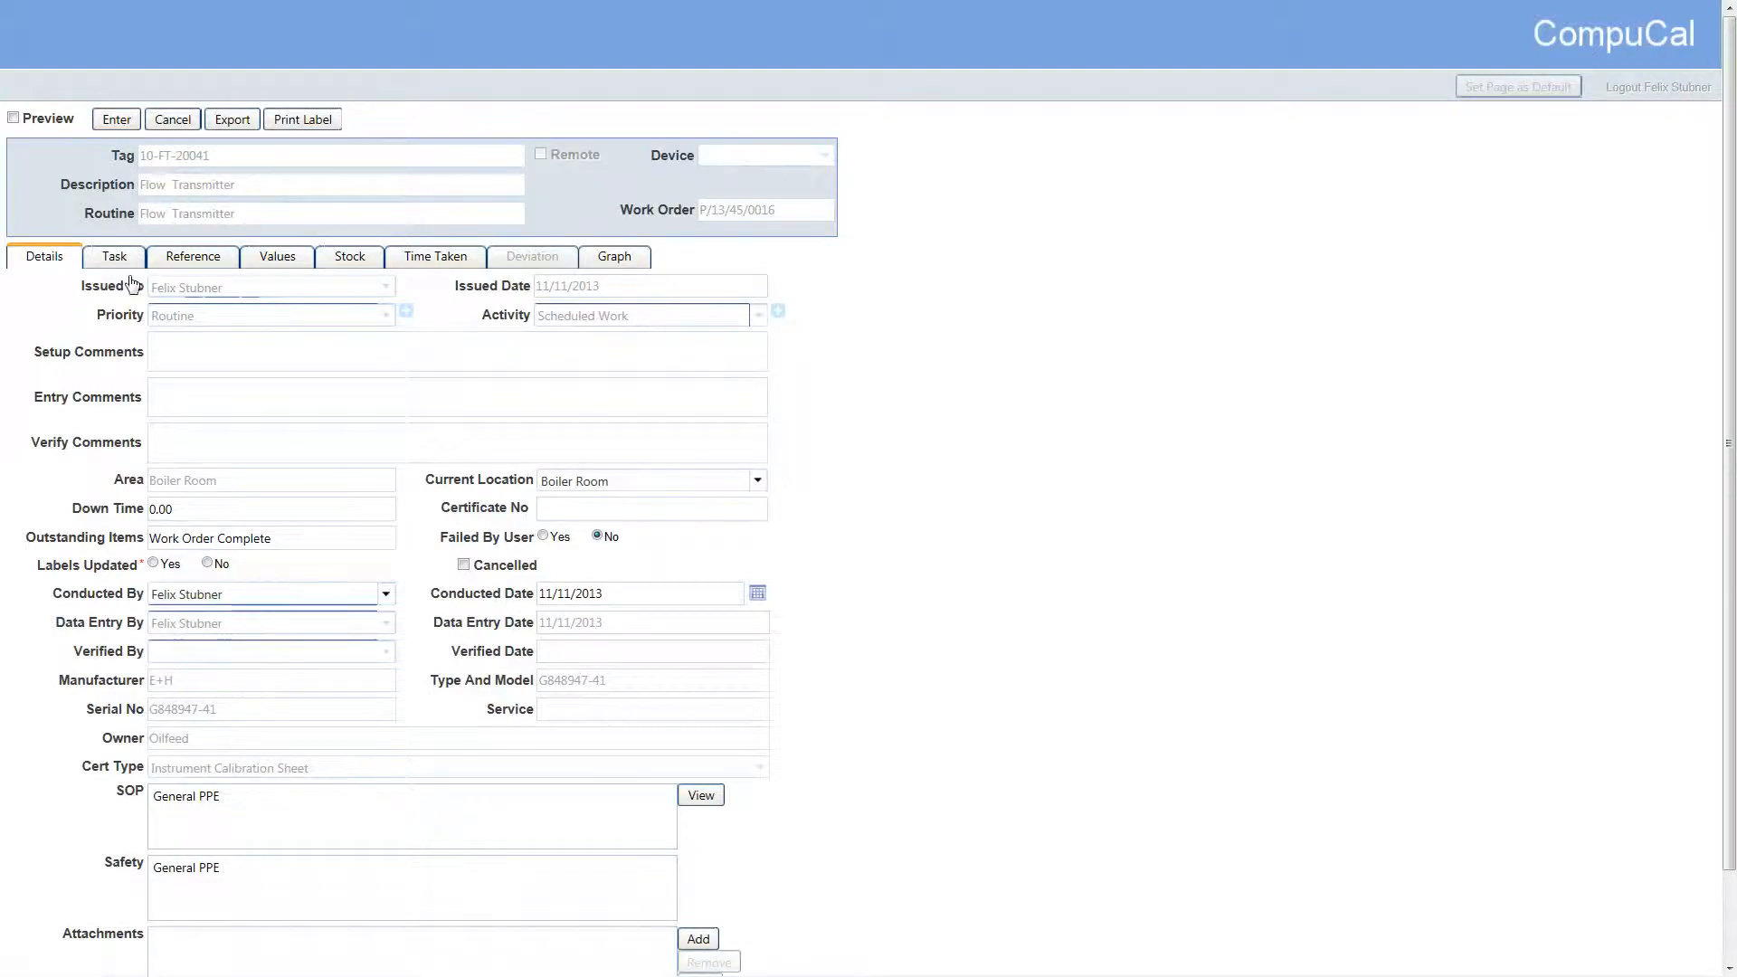
pyautogui.click(154, 563)
pyautogui.click(183, 405)
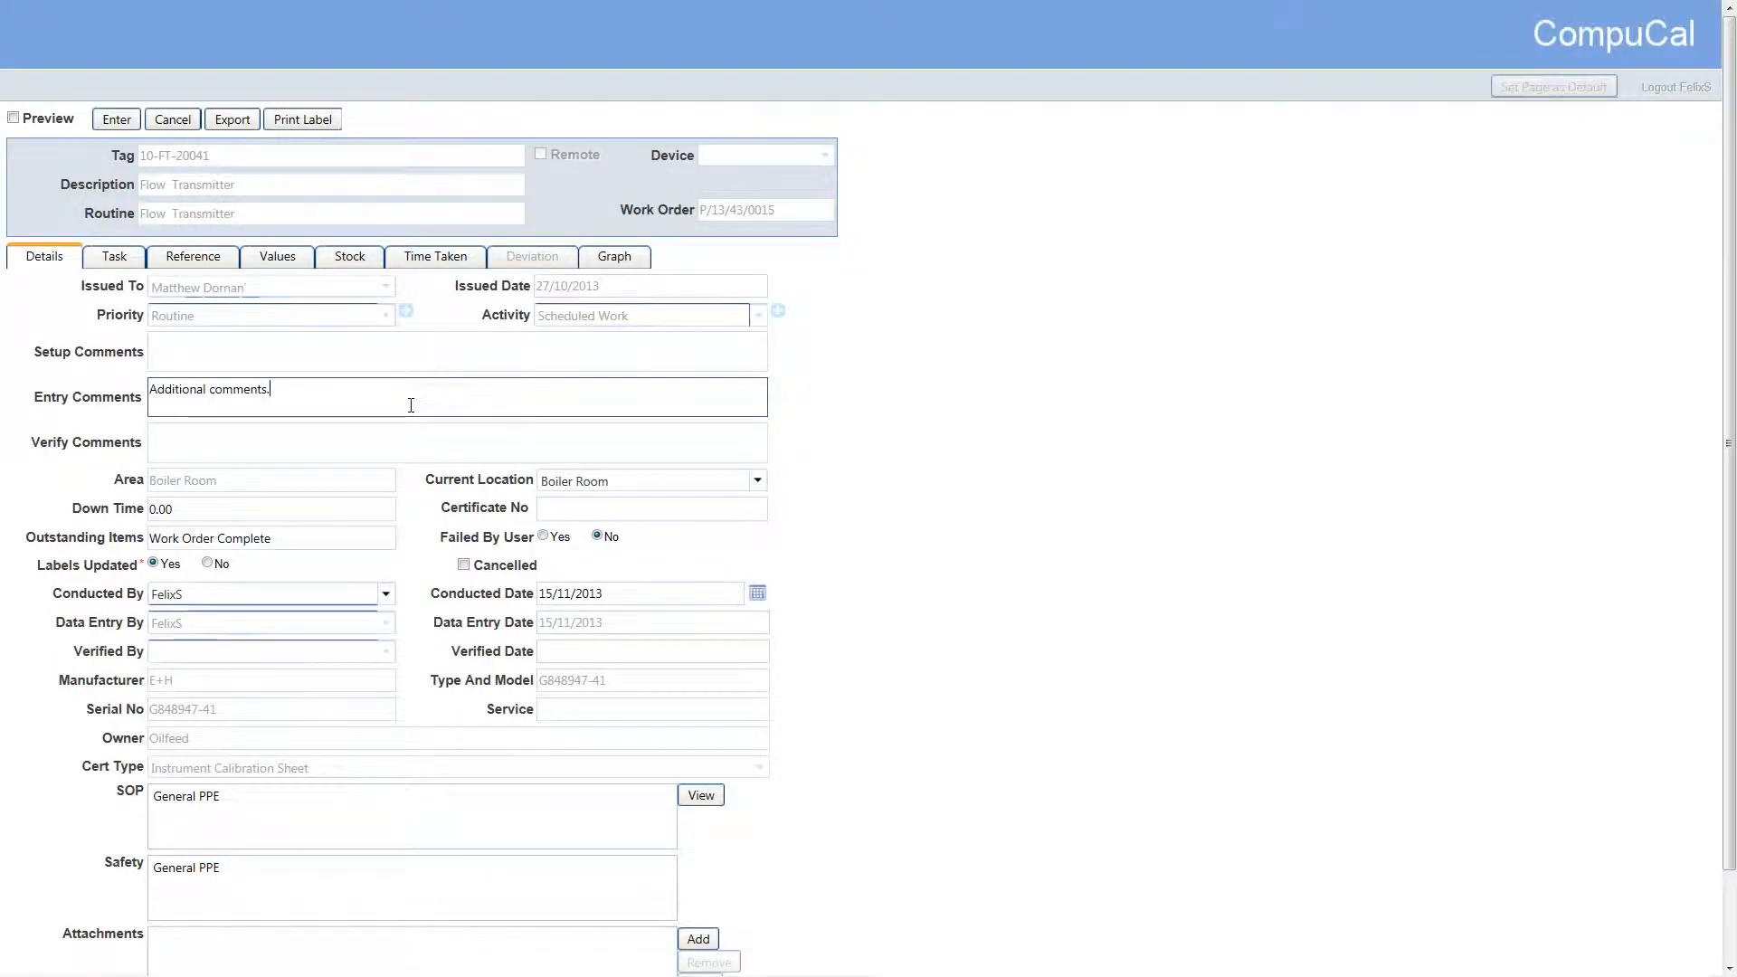
# Record the General Condition task as Fail, with fault Missing Bolts, cause Bracketing, fault activity Repair and Replace, and the technician who performed it
pyautogui.click(114, 256)
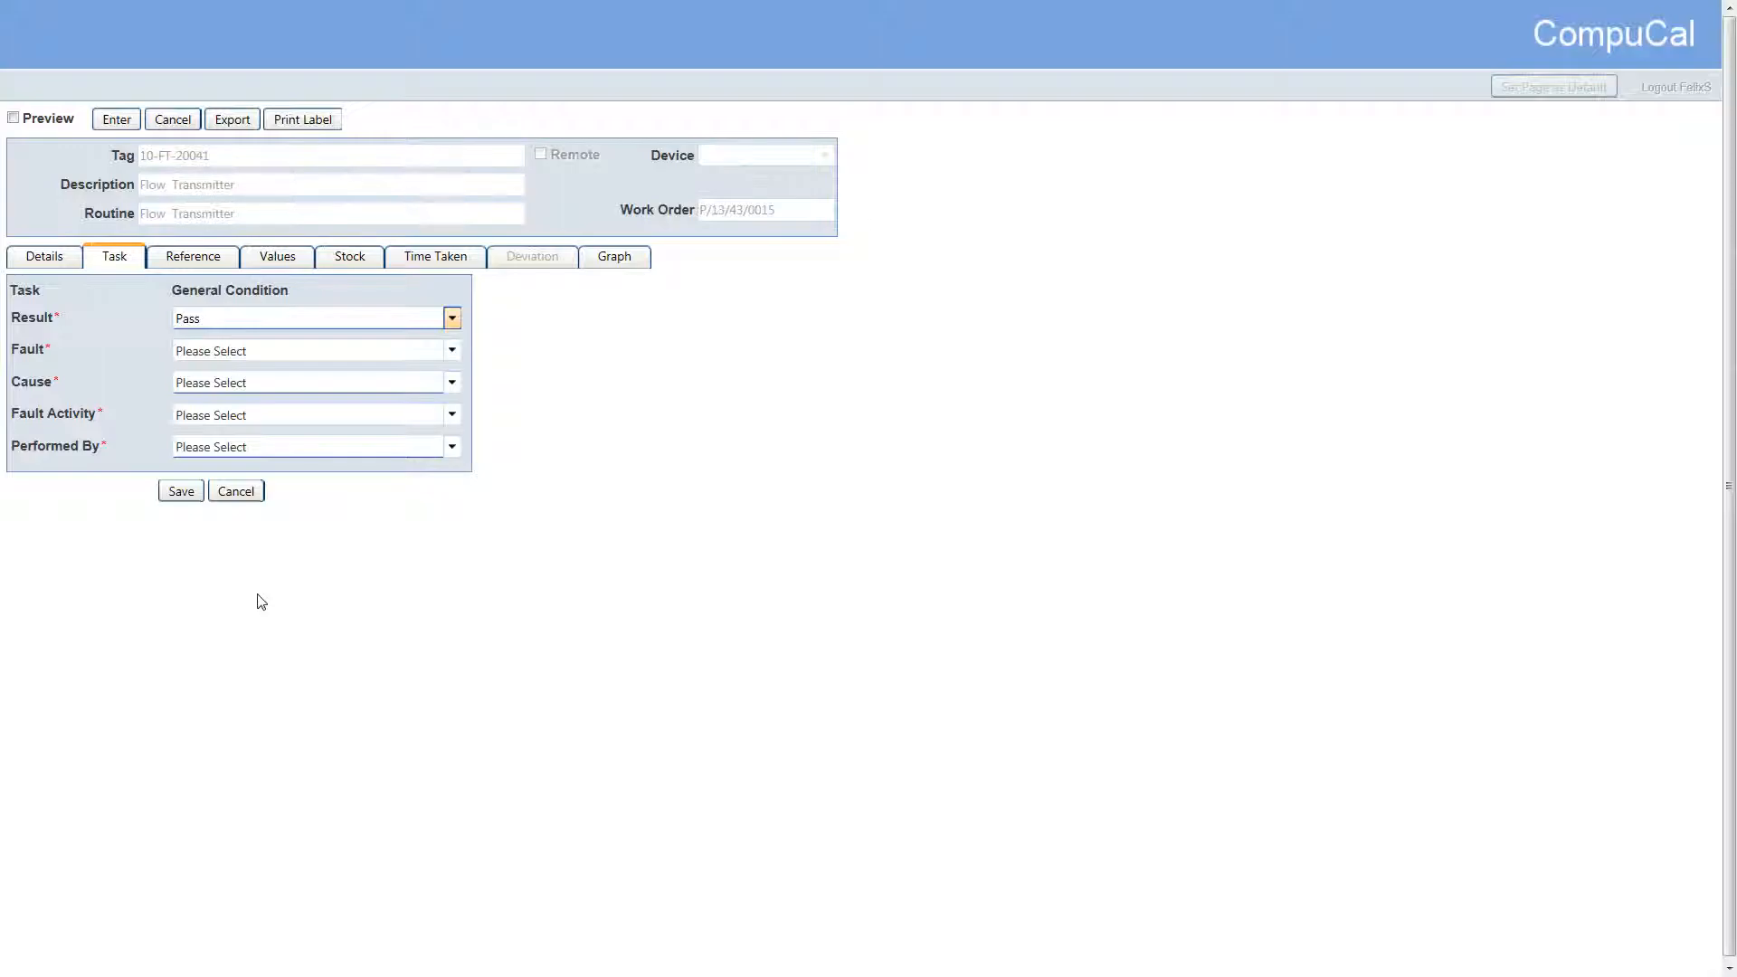
pyautogui.press('Down')
pyautogui.press('Tab')
pyautogui.click(181, 491)
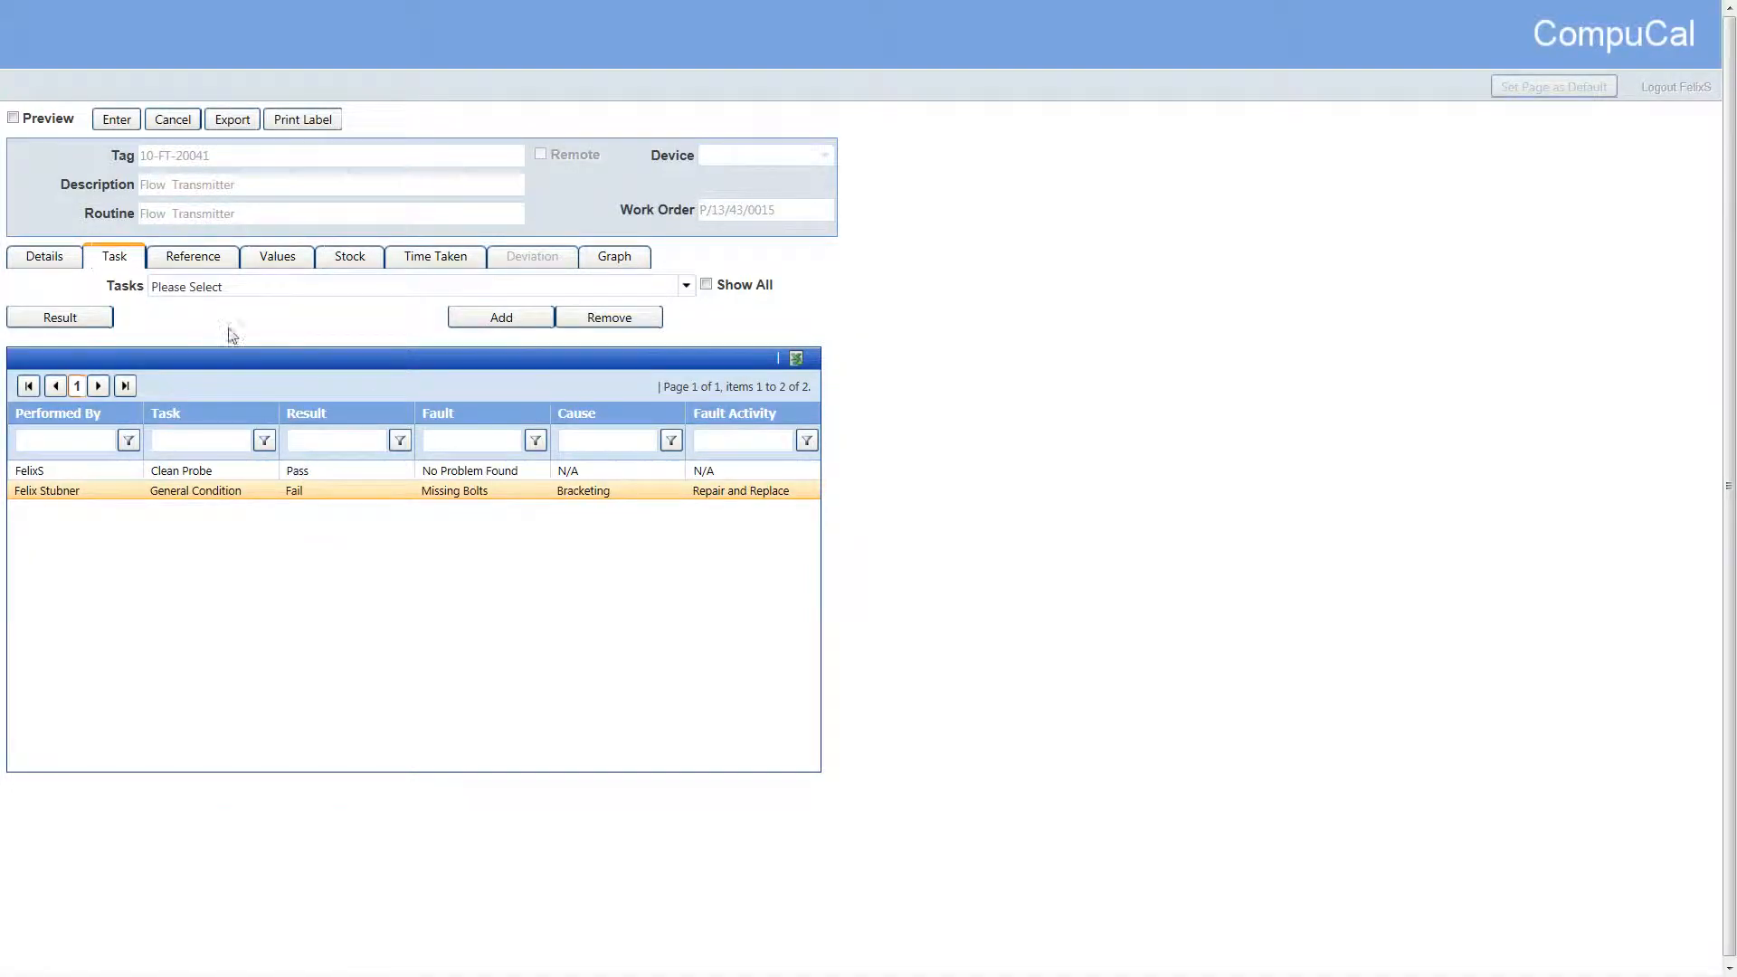
# Assign 10-FT-20147 (Flow) as the work order's reference instrument and save the selection
pyautogui.click(210, 262)
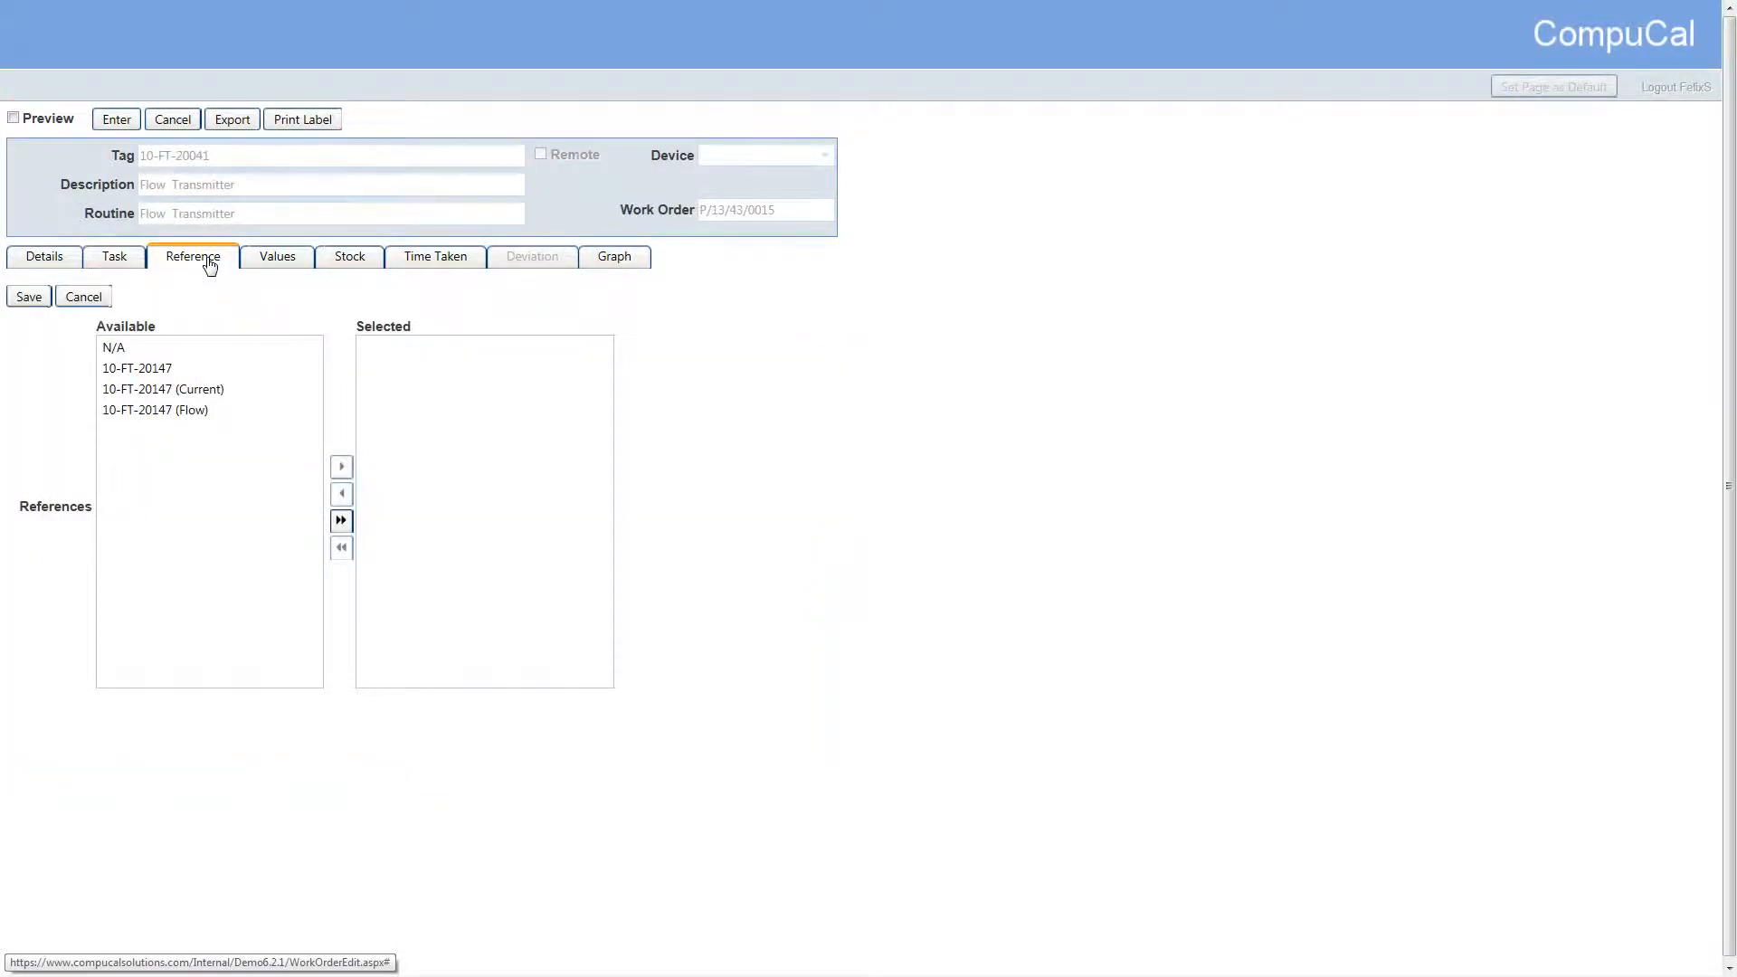
pyautogui.click(173, 412)
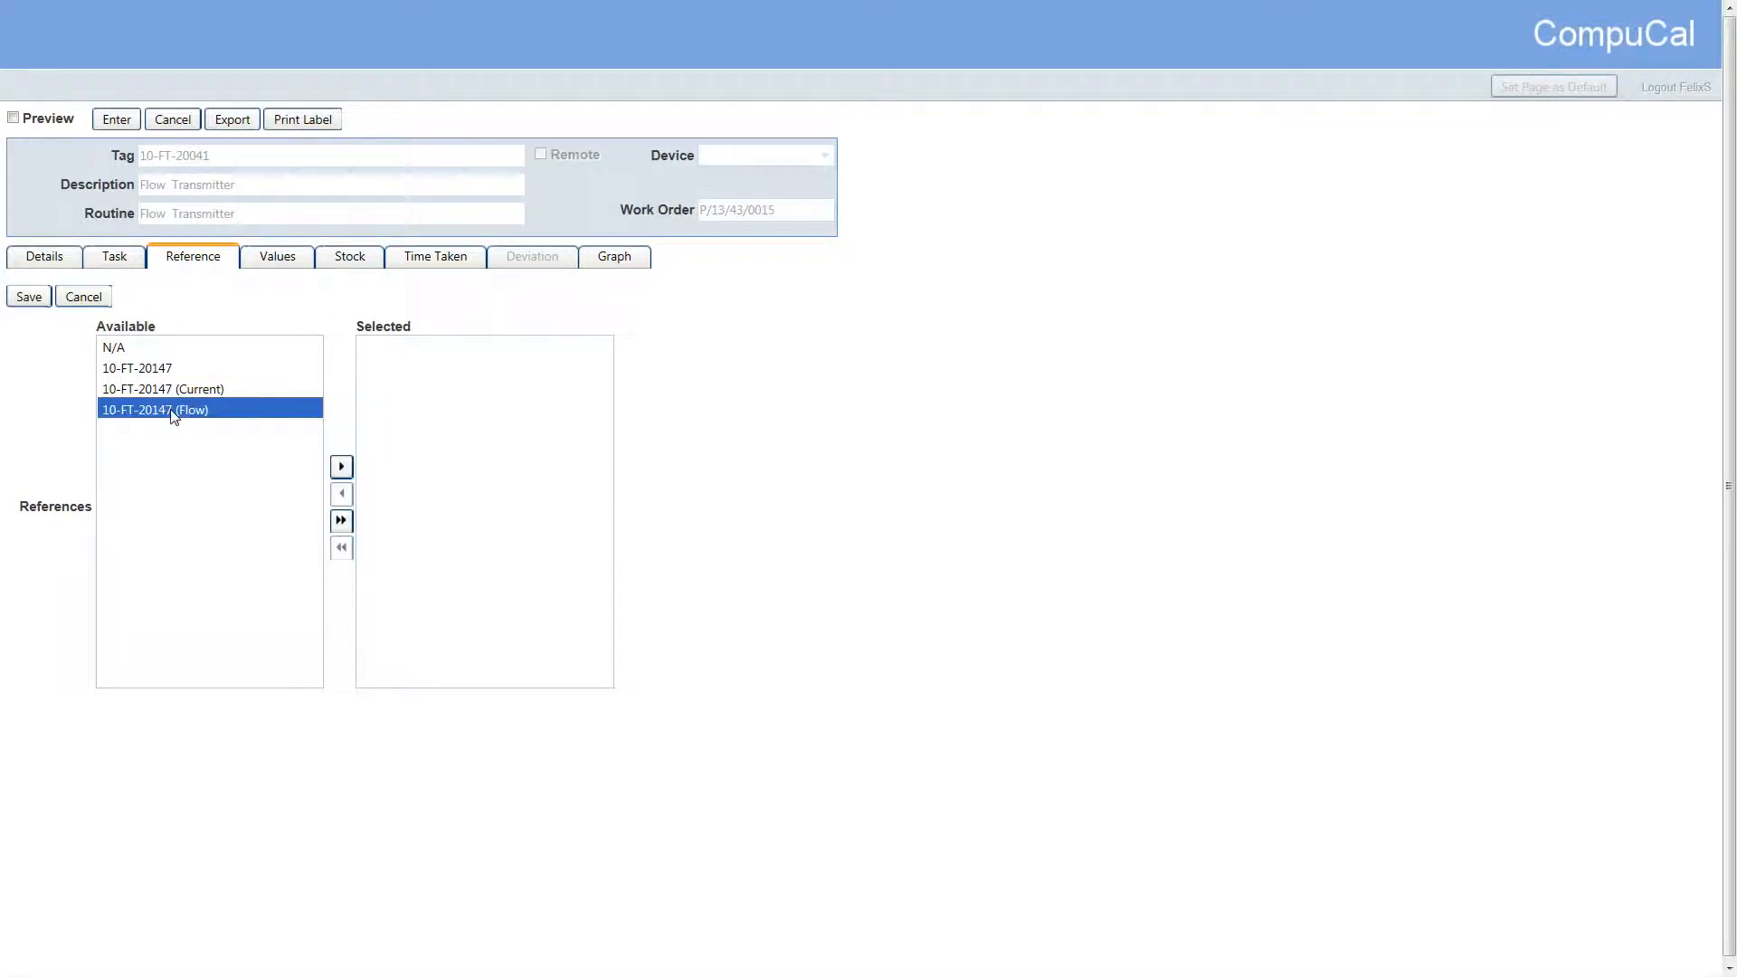
pyautogui.click(341, 467)
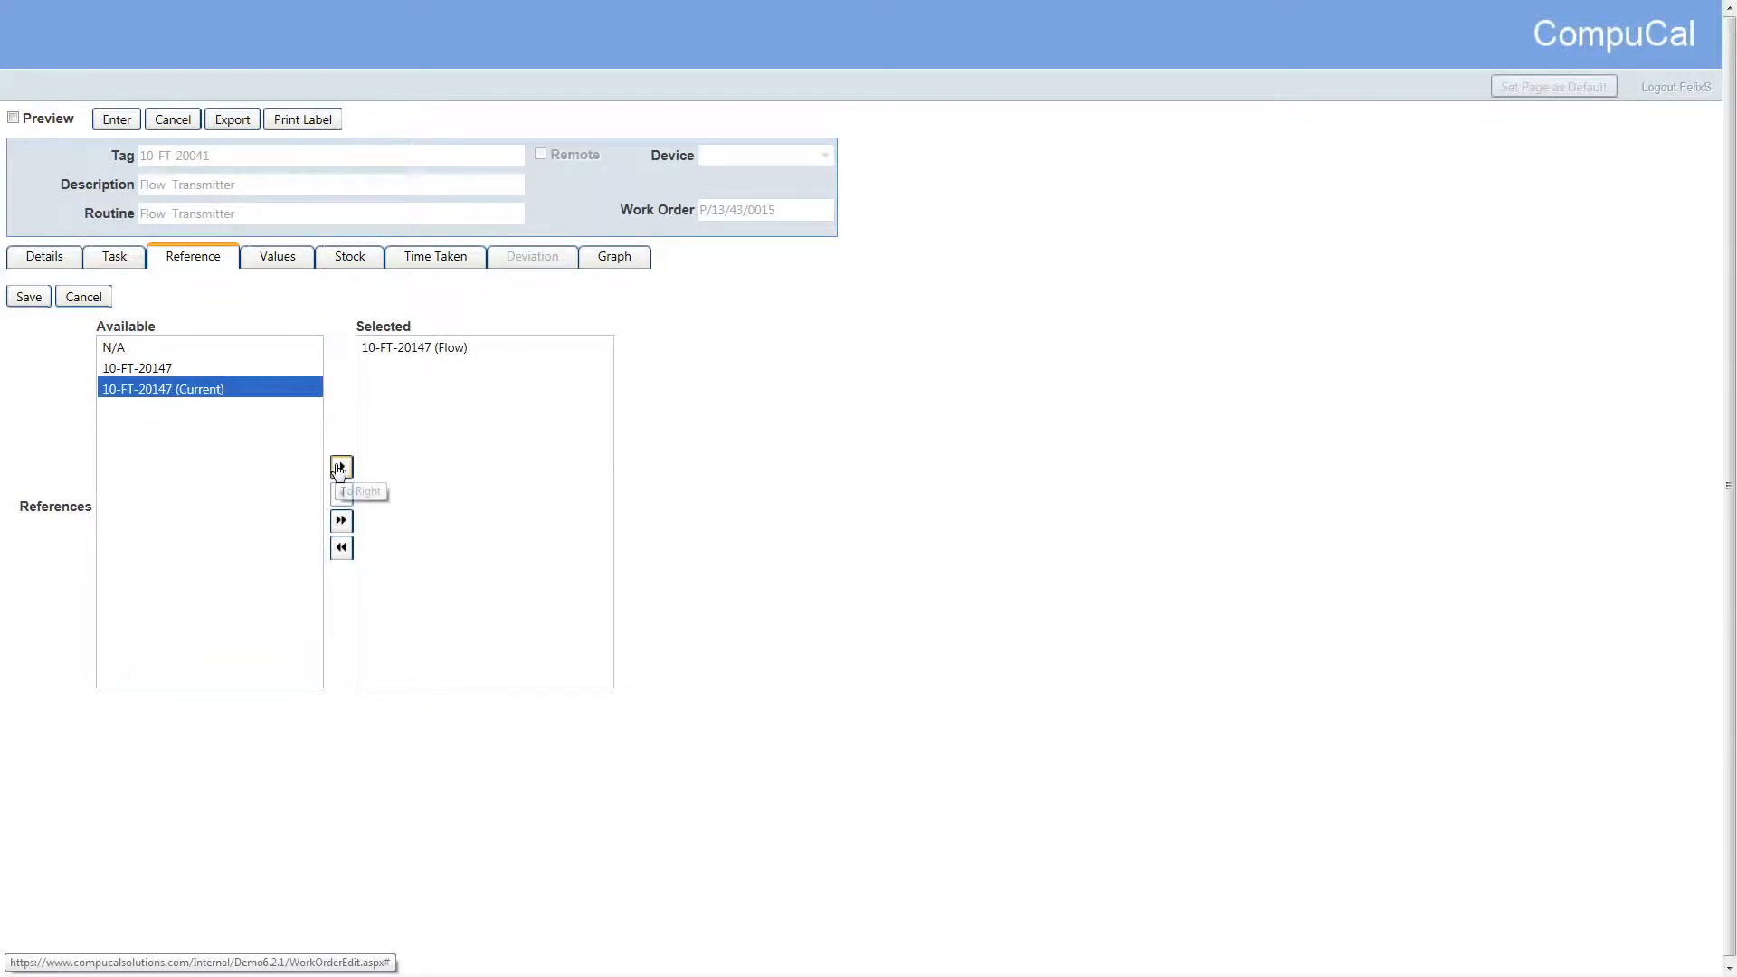
pyautogui.click(411, 353)
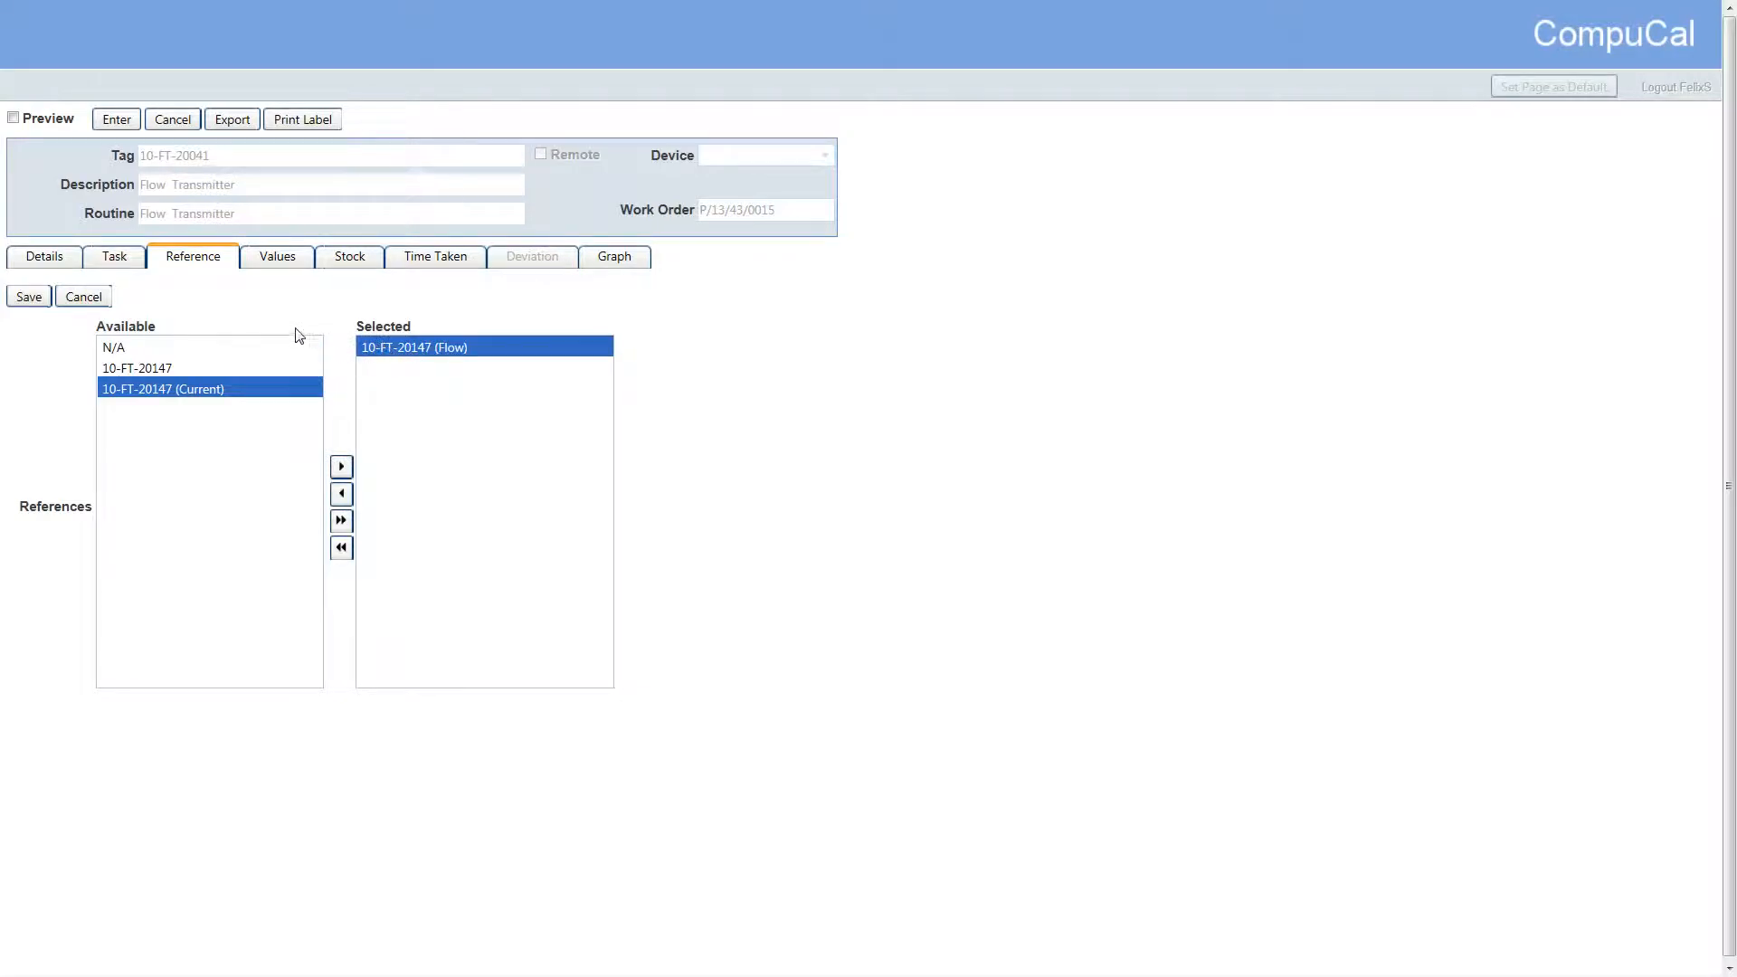
pyautogui.click(29, 298)
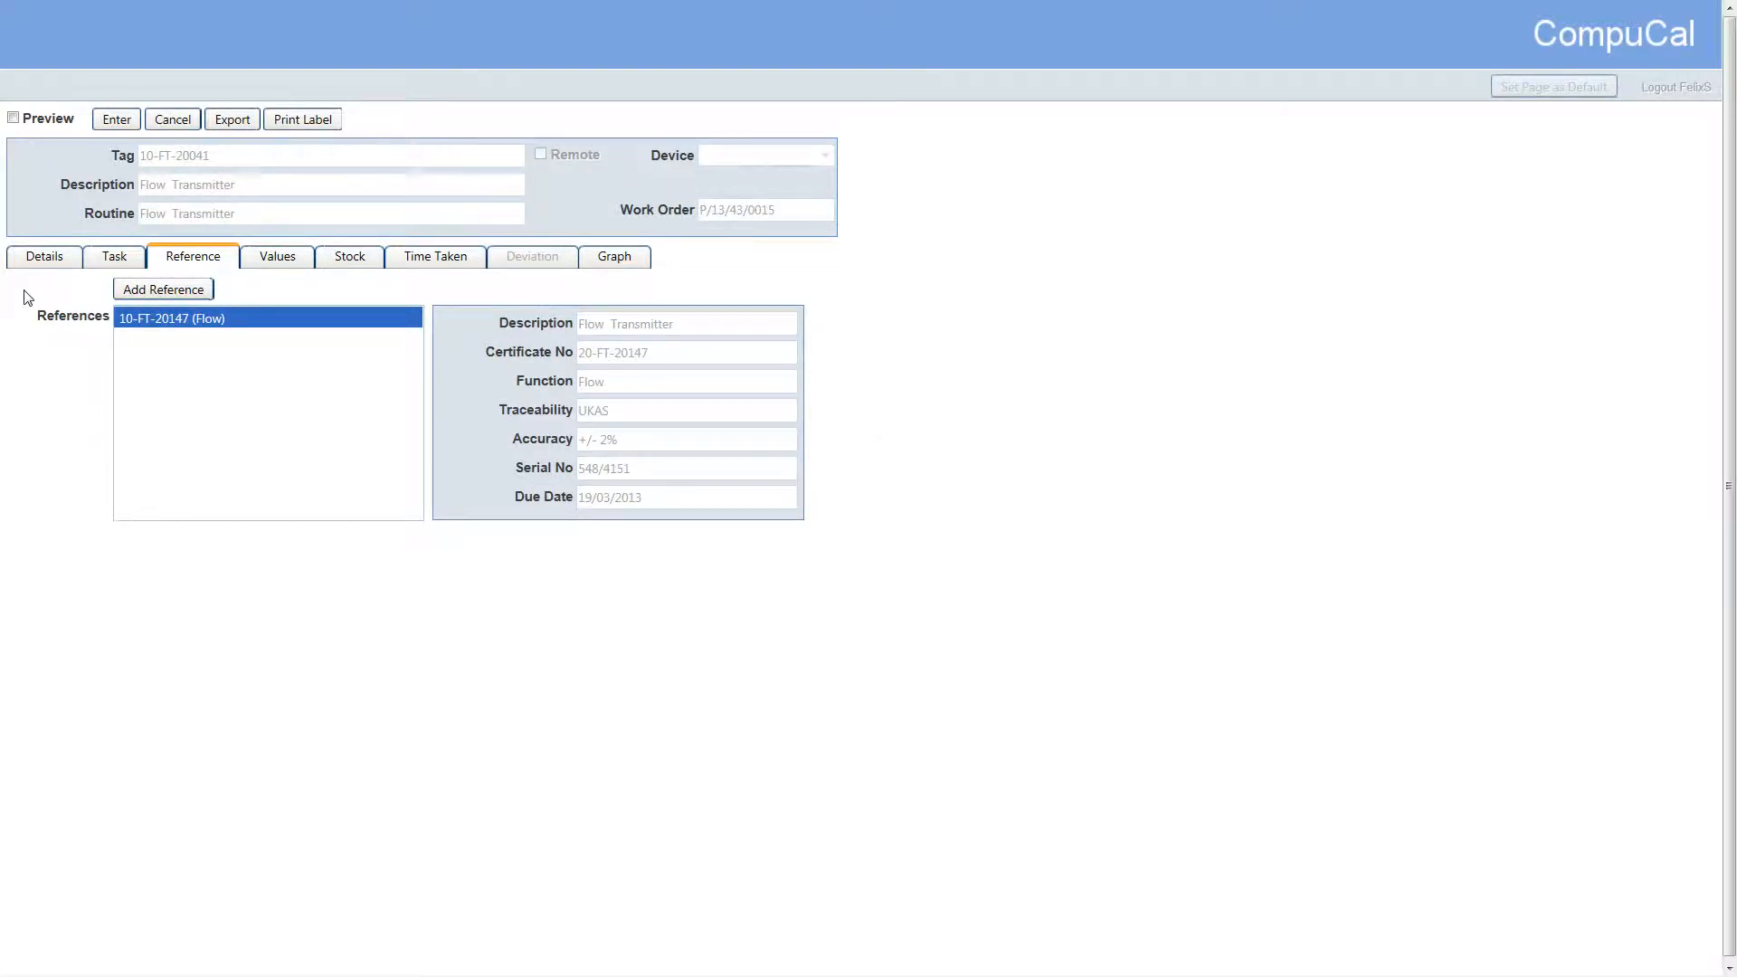
pyautogui.click(36, 263)
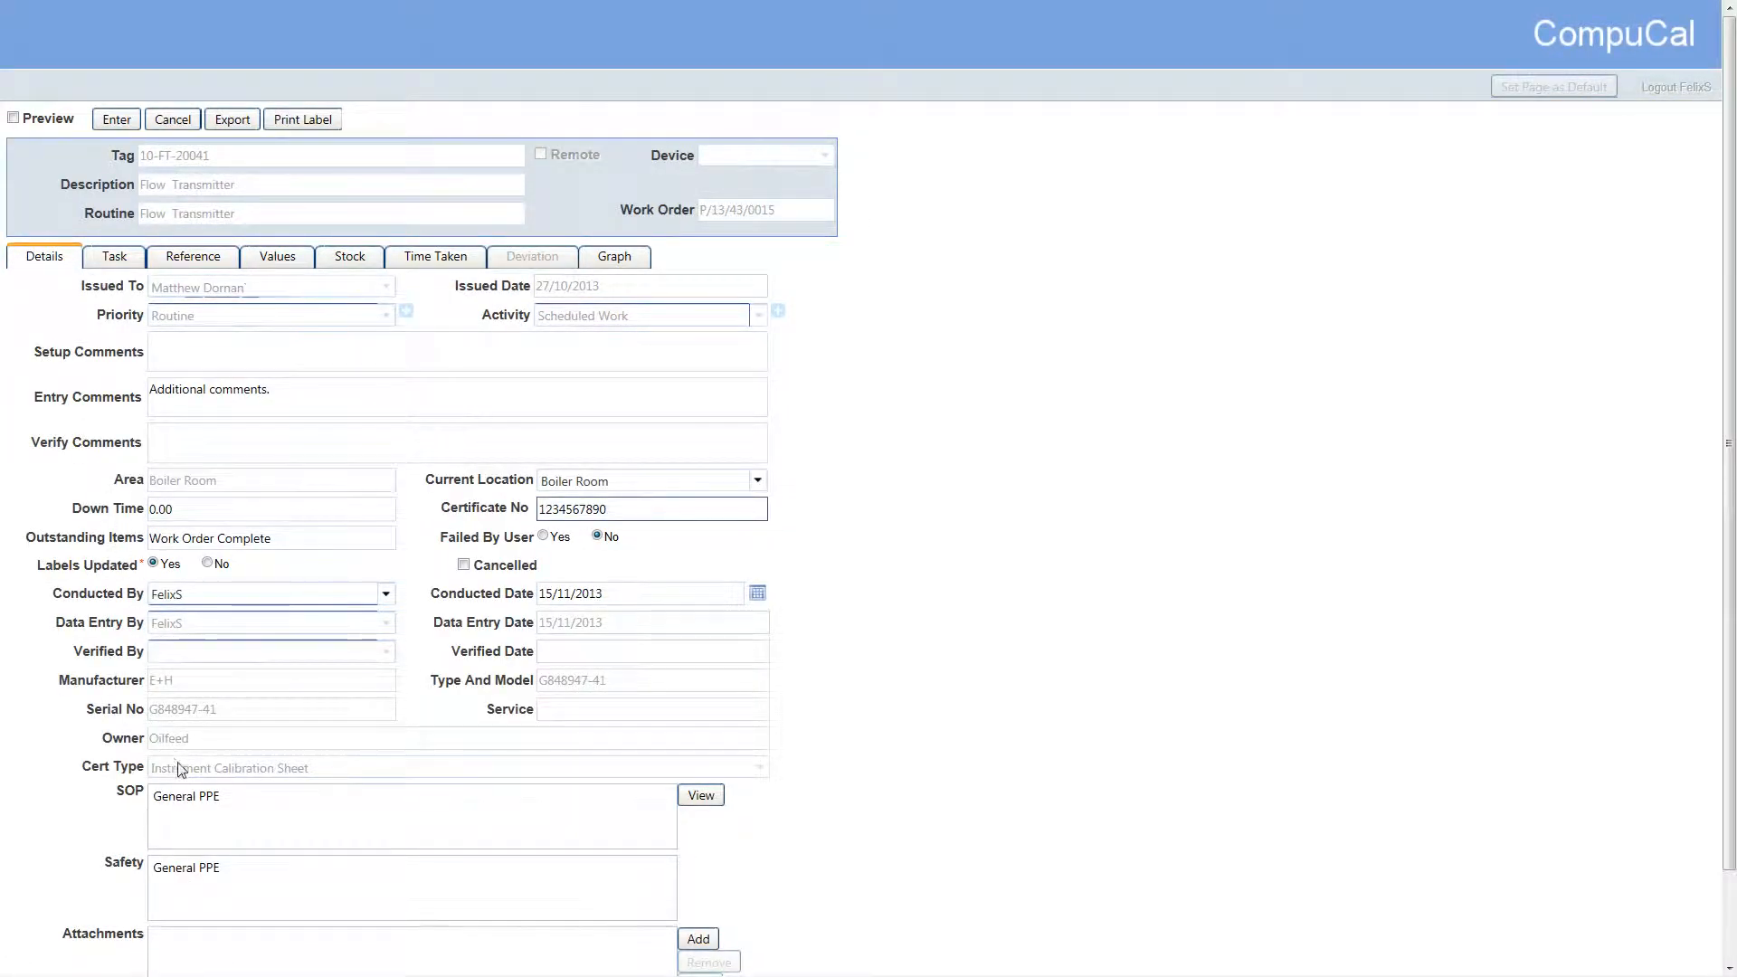
pyautogui.click(197, 796)
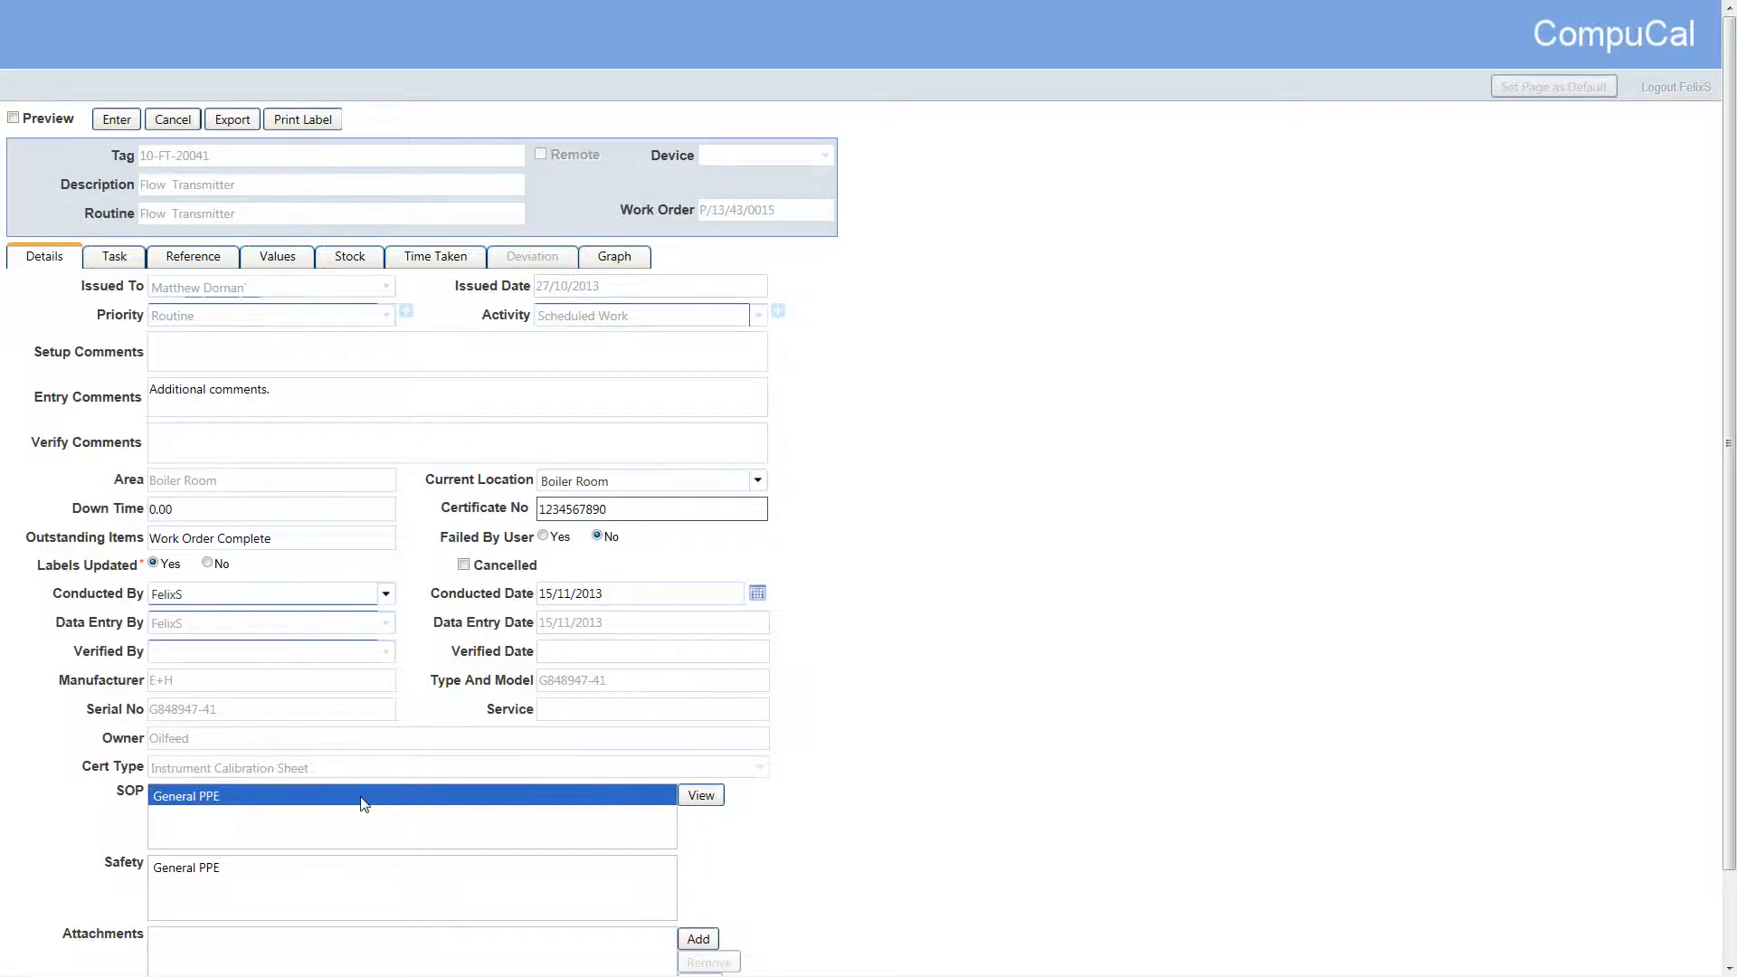
pyautogui.click(706, 801)
pyautogui.click(610, 510)
pyautogui.write('1234567890')
# Set the calibration reading at the 188.00 set point to 8.17
pyautogui.click(258, 262)
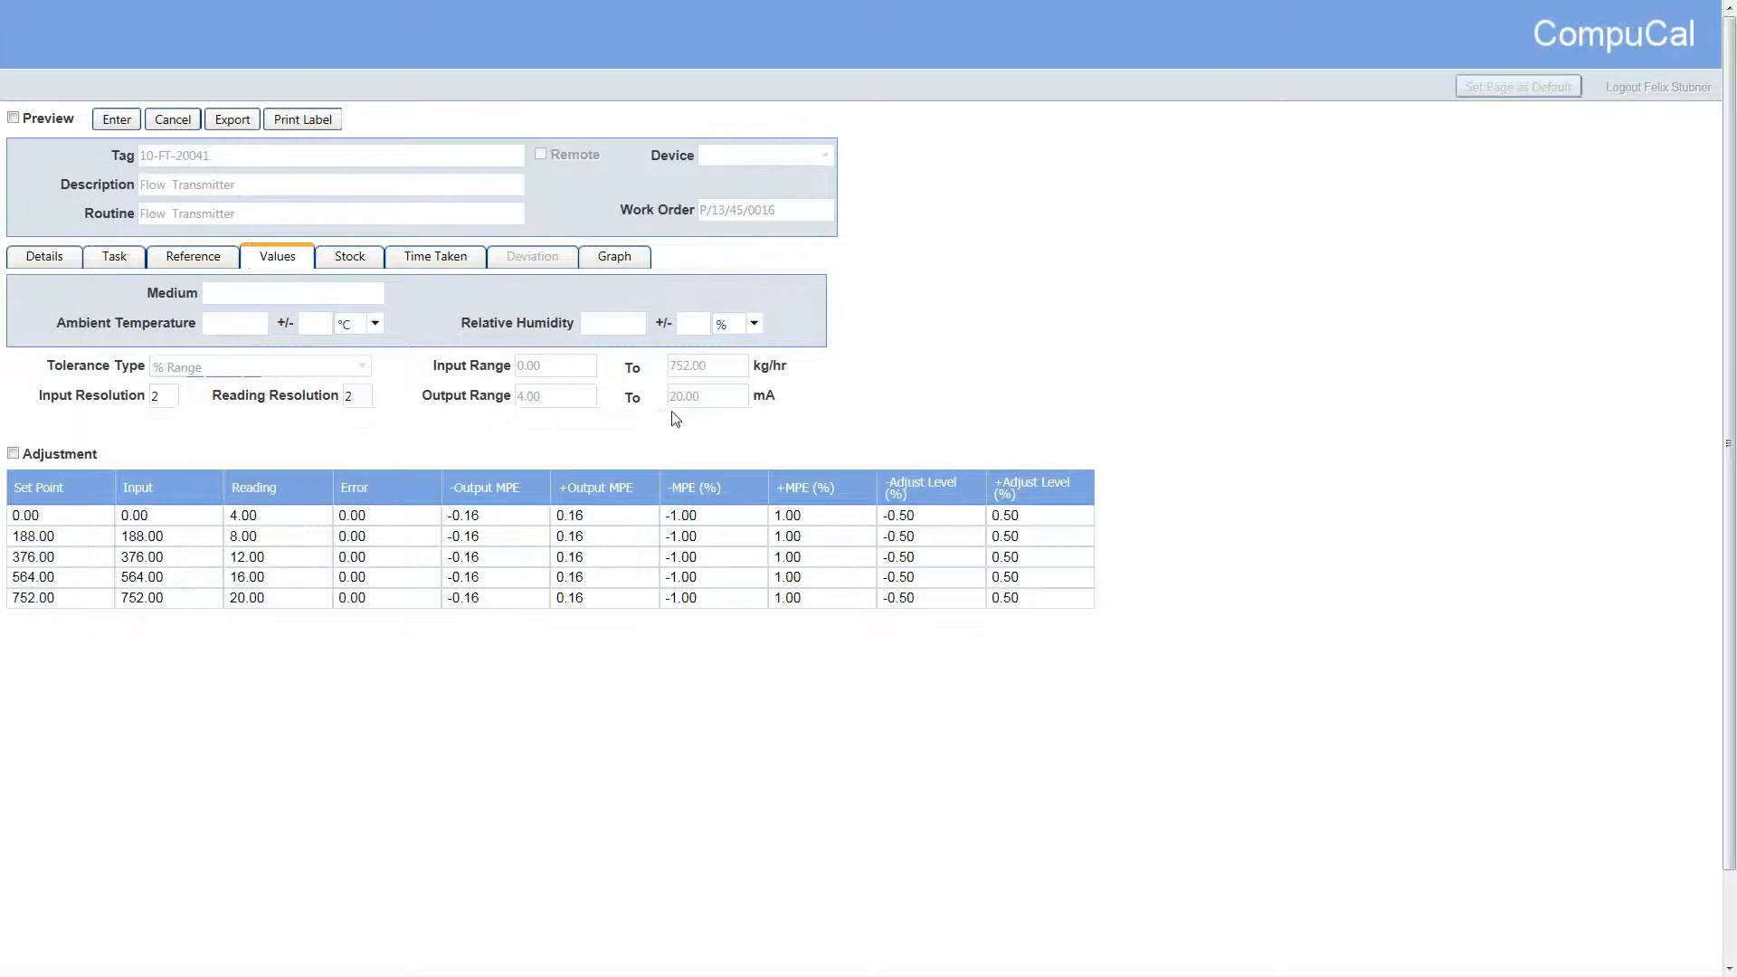
pyautogui.click(319, 529)
pyautogui.doubleClick(319, 528)
pyautogui.write('8.17')
pyautogui.press('Tab')
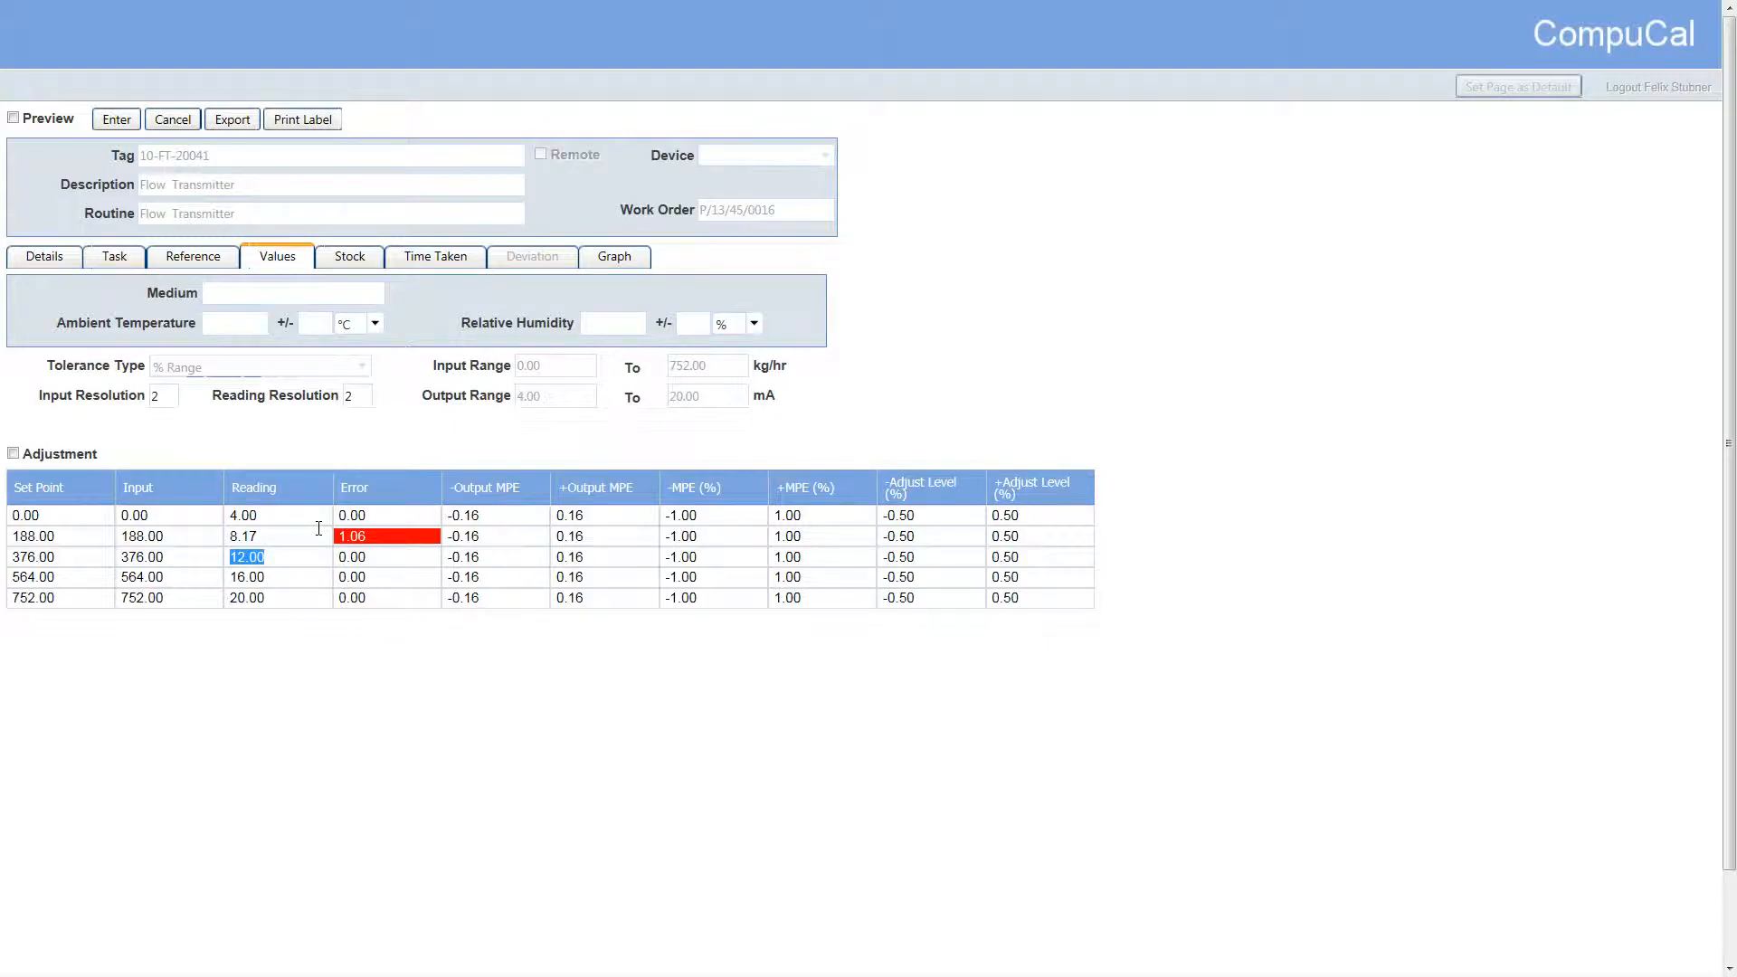
# Enable adjustment for the calibration values and set the post-adjustment reading at the 188.00 set point to 8.15
pyautogui.click(381, 537)
pyautogui.click(13, 454)
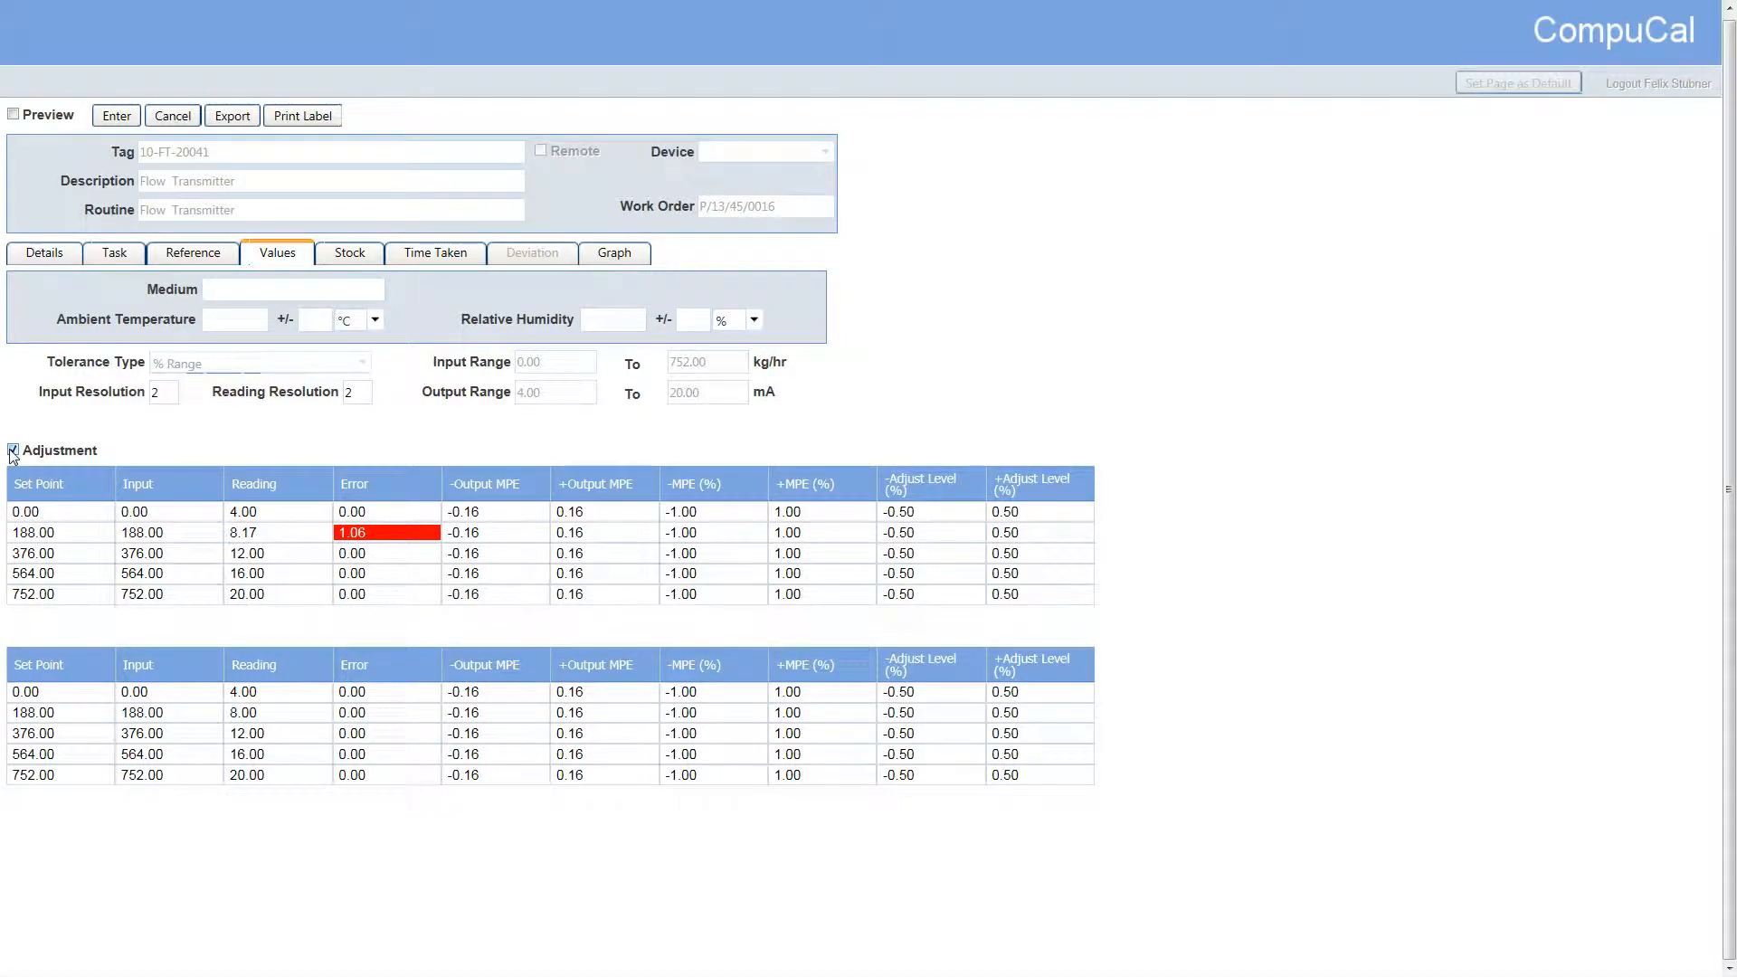
pyautogui.doubleClick(302, 715)
pyautogui.write('8.15')
pyautogui.press('Tab')
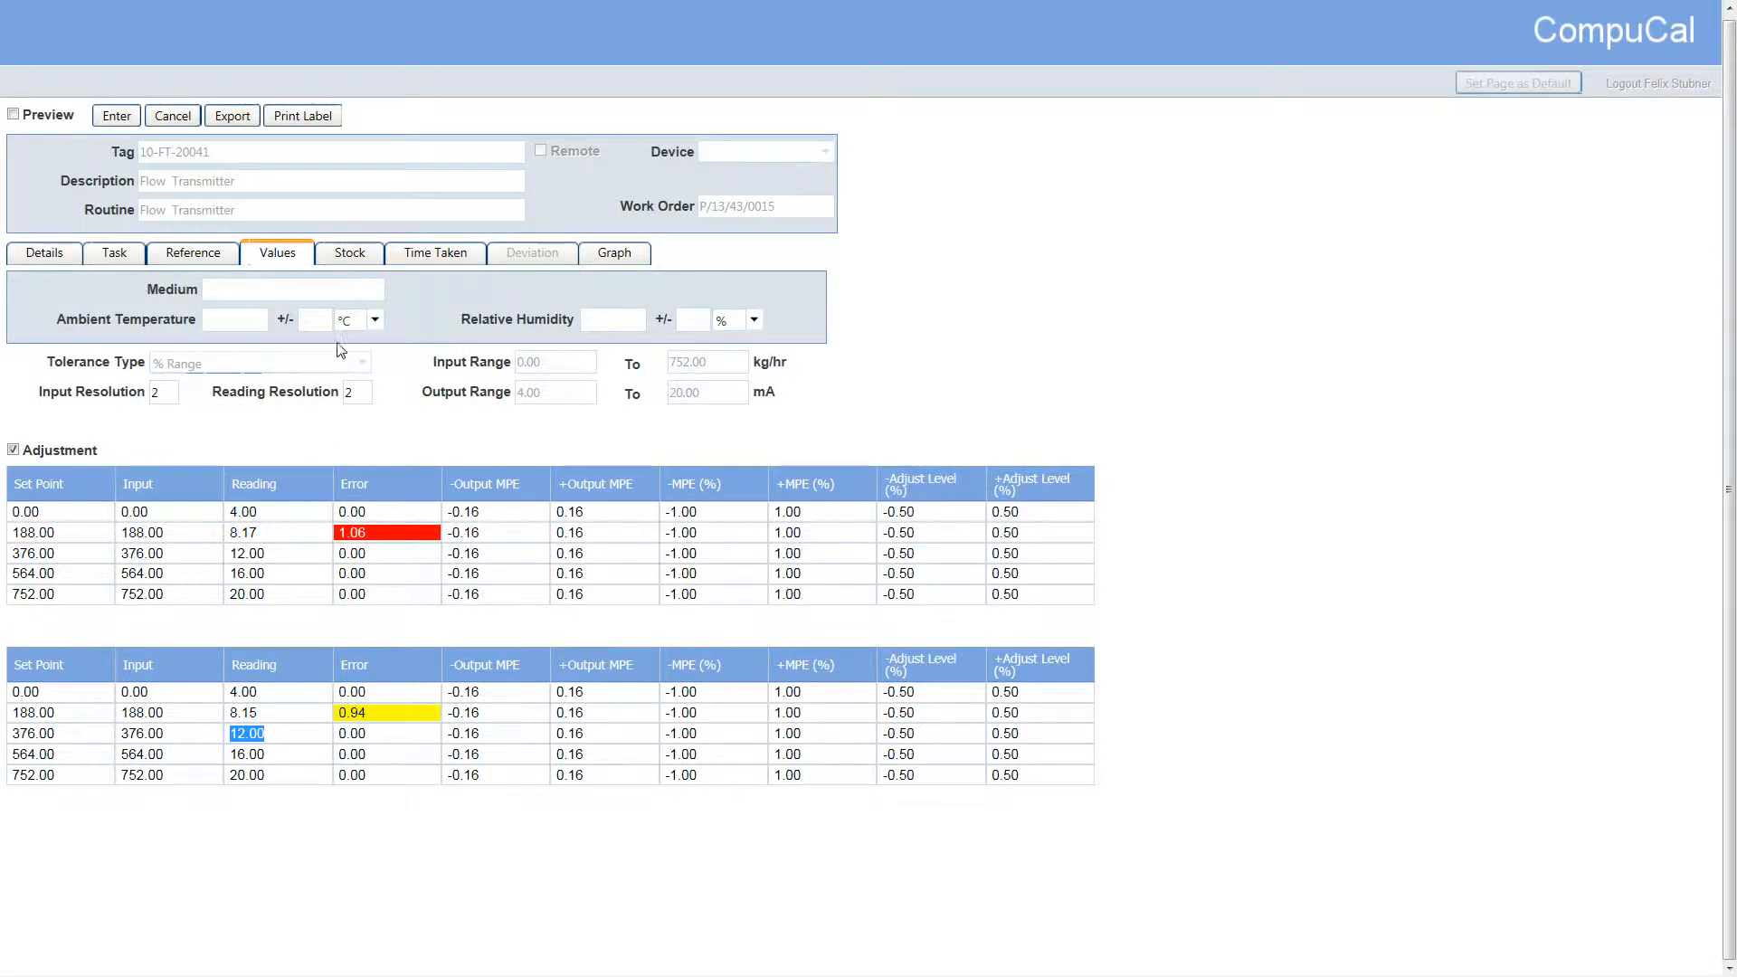
# Record one Repair Kit at a cost of 12.50 as stock used, and open the work order's time taken record
pyautogui.click(363, 255)
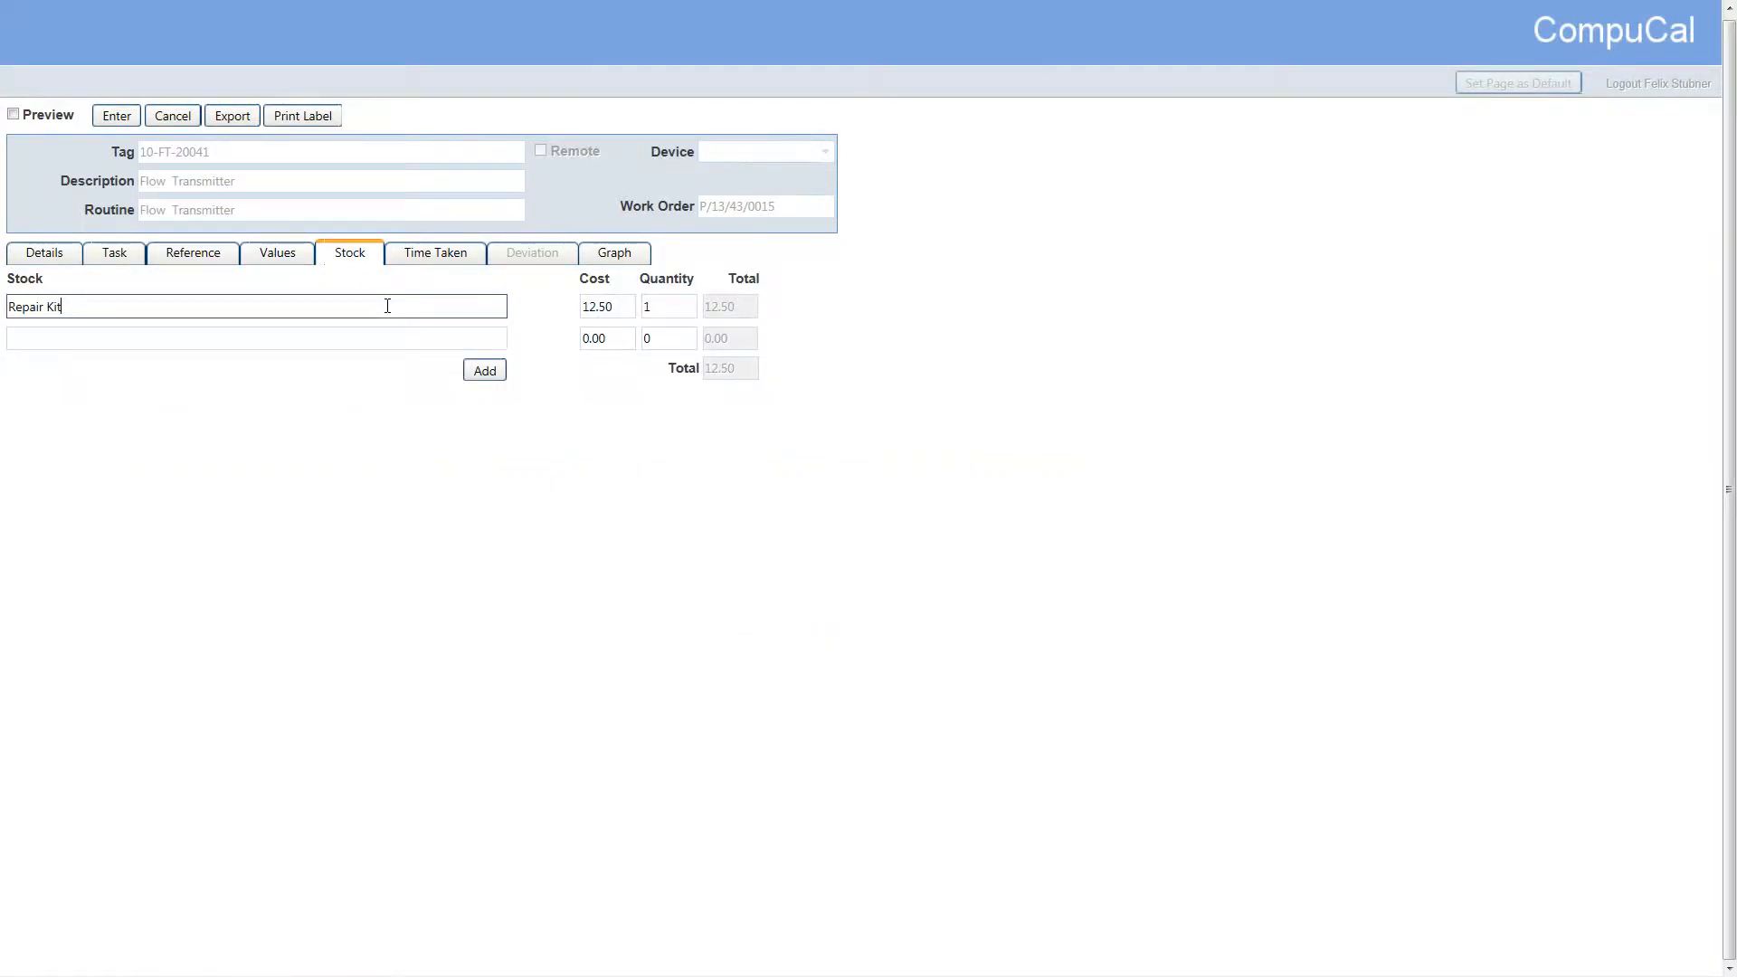
pyautogui.press('Tab')
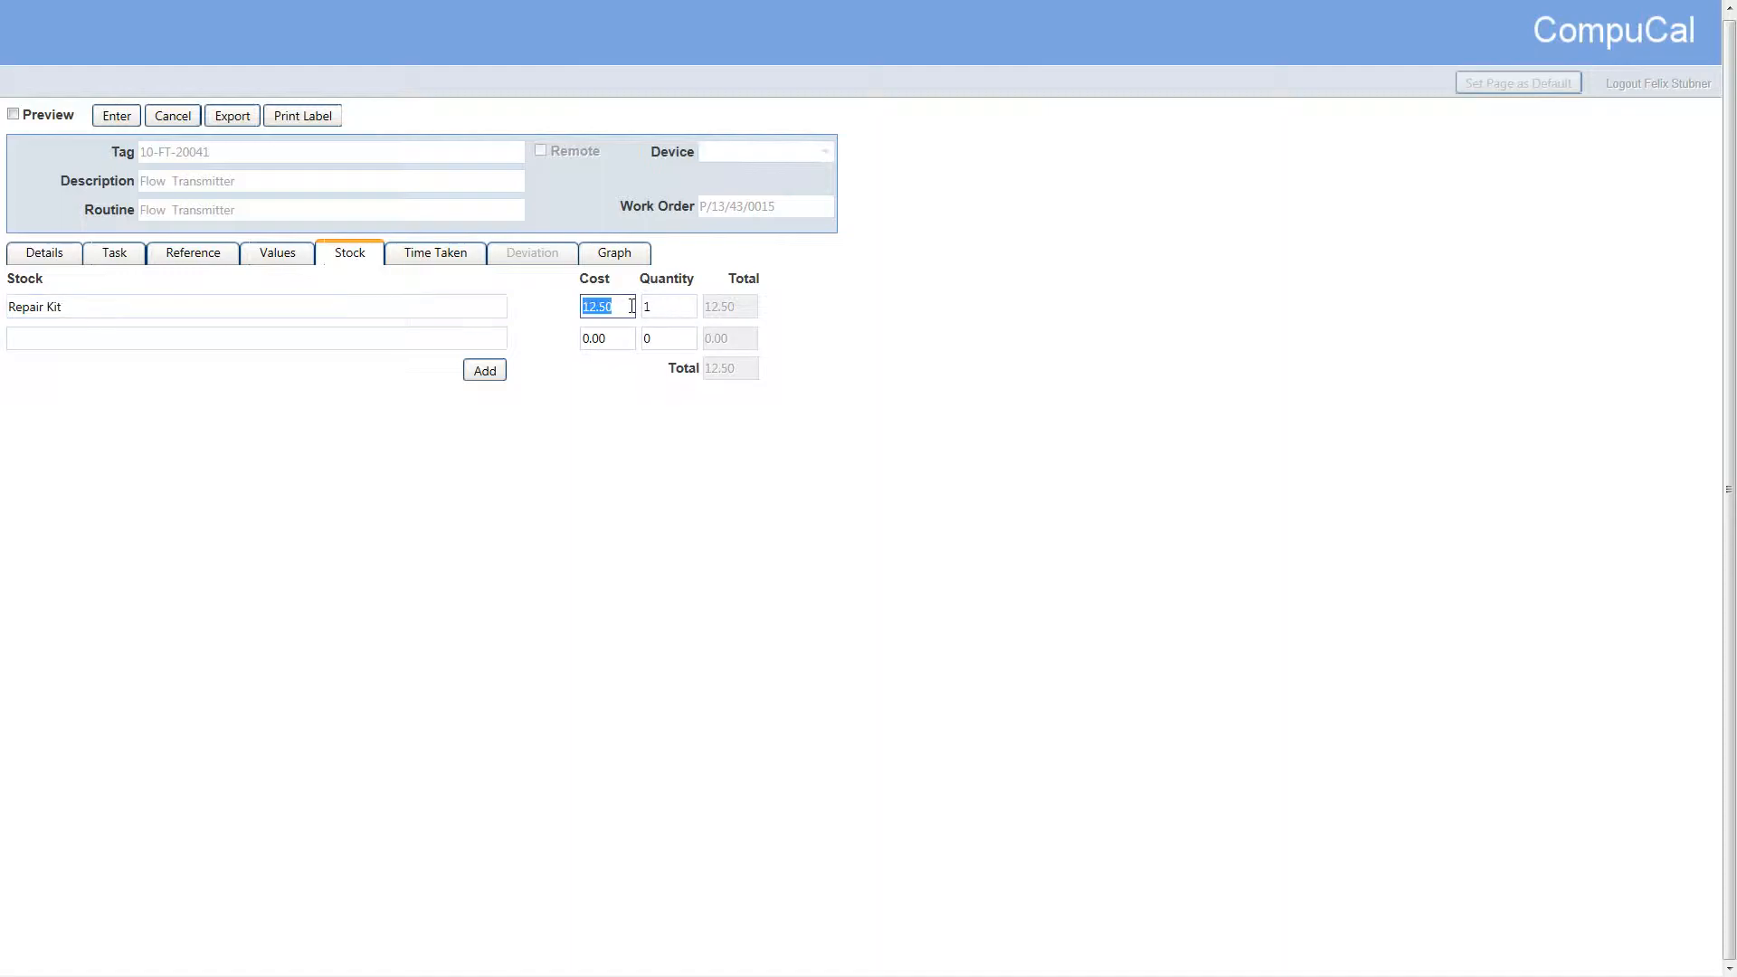
pyautogui.press('Tab')
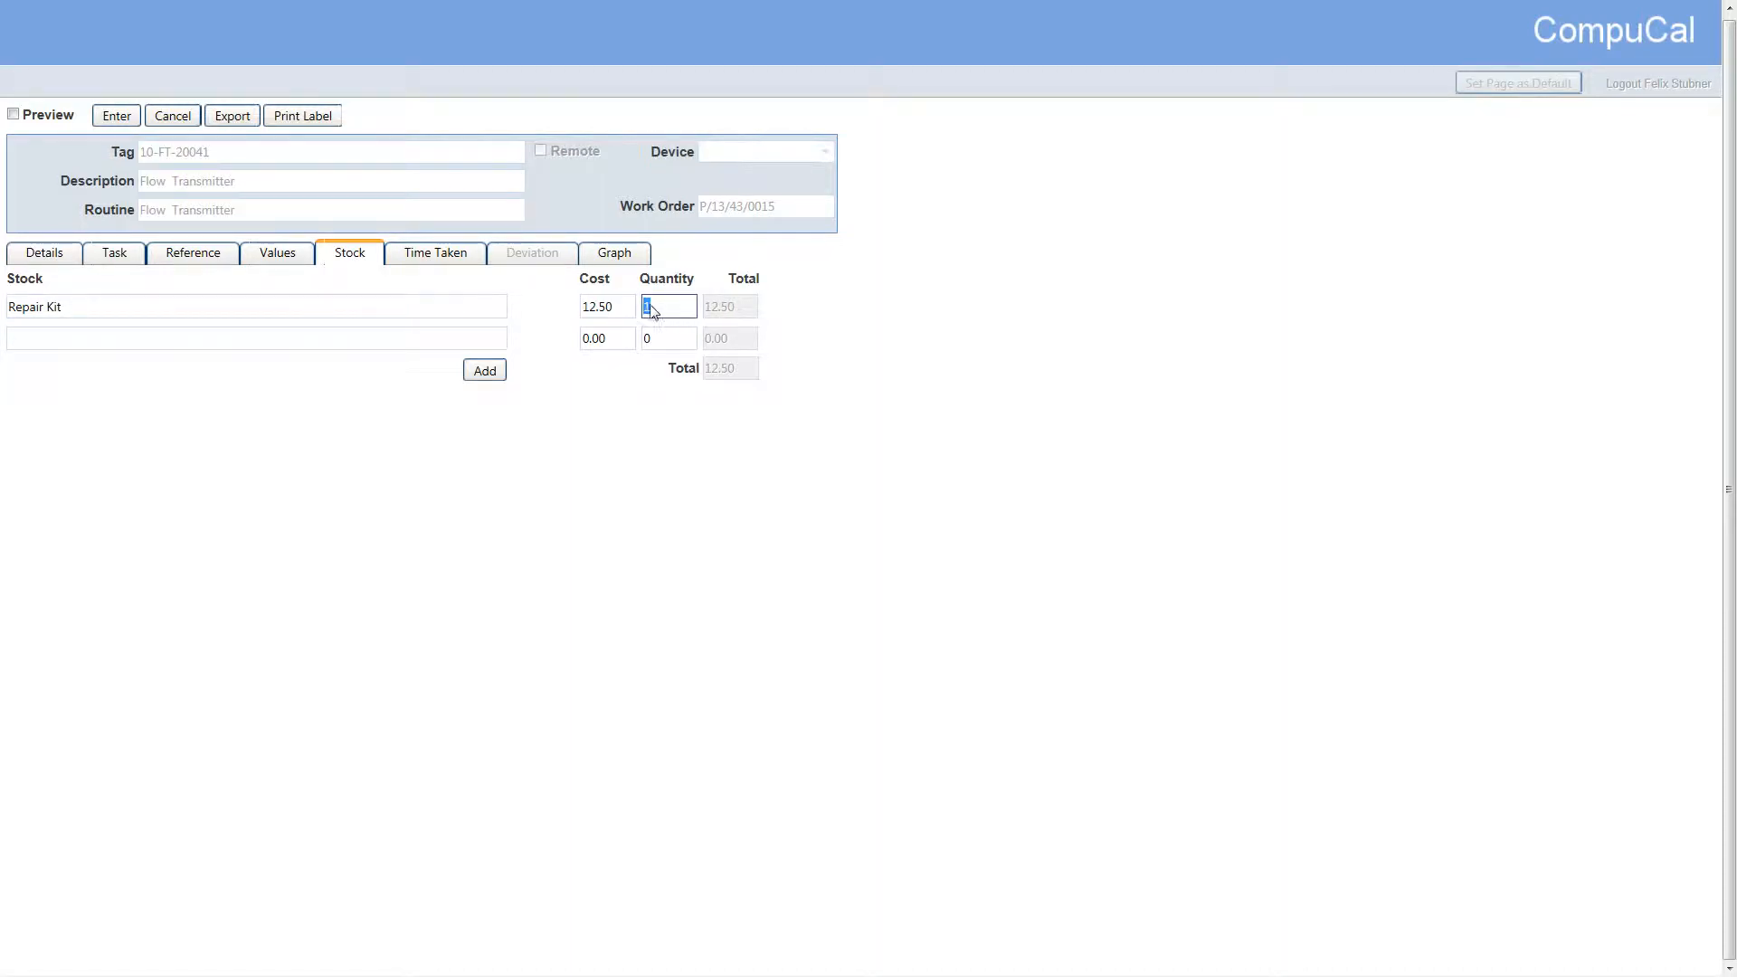
pyautogui.click(393, 253)
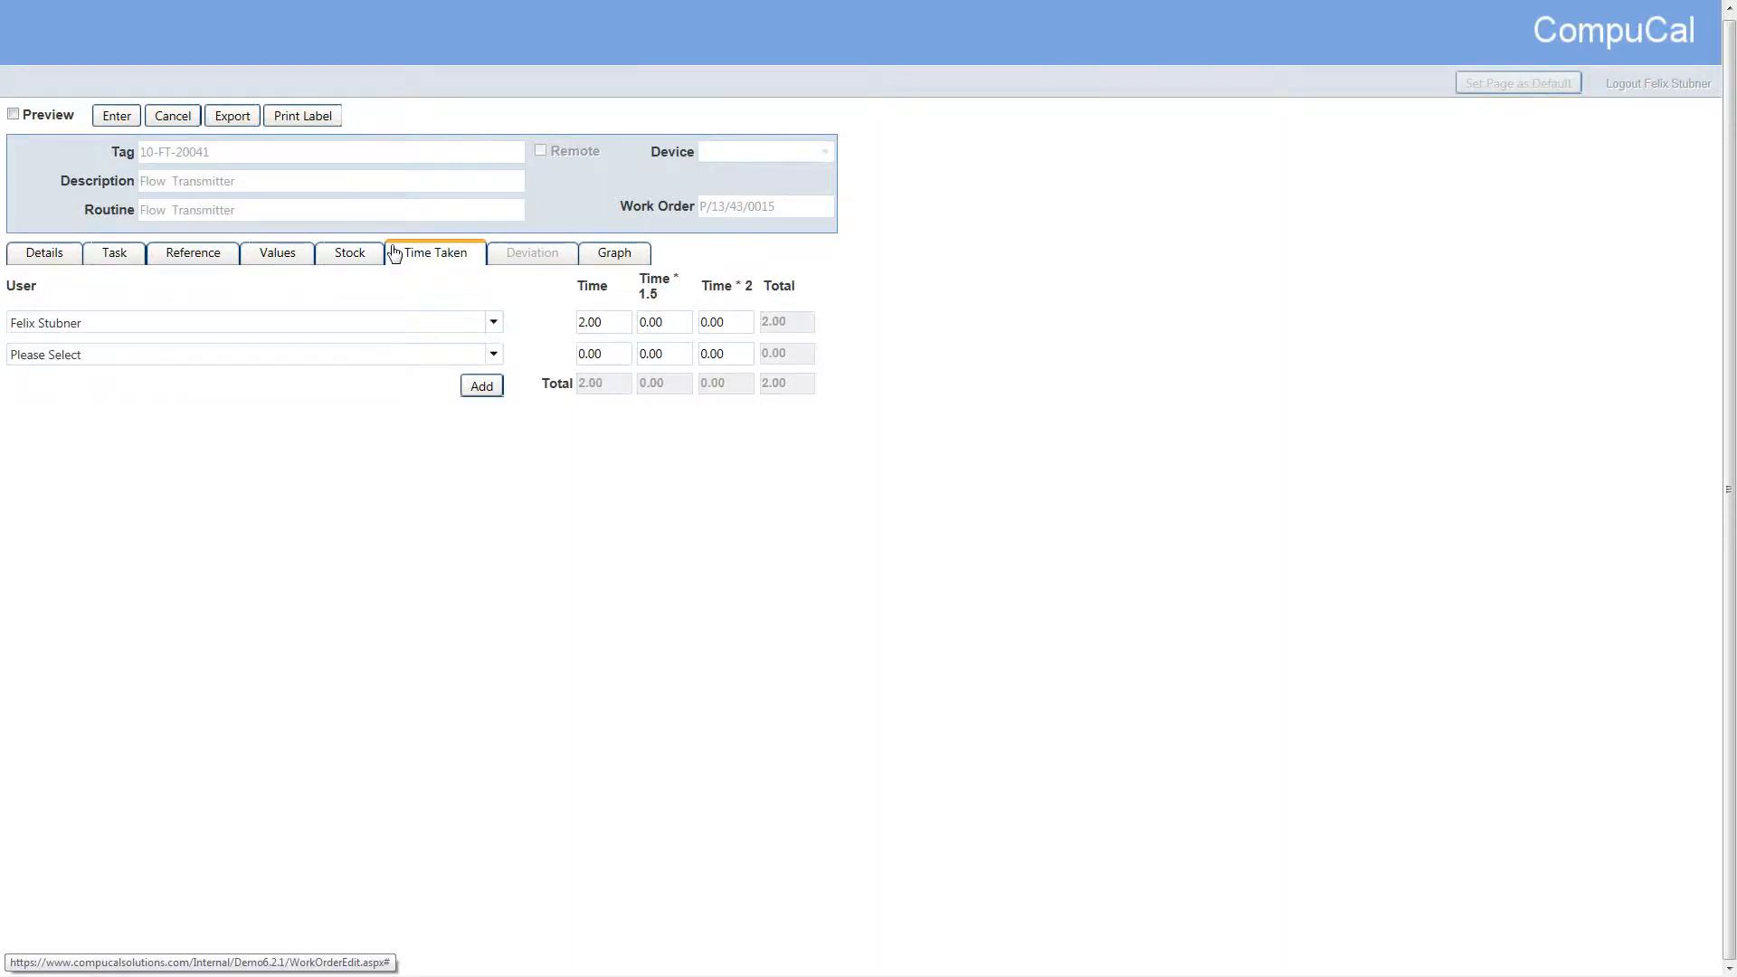
# Check the user and hours in the first time taken entry, and save the work order with the Full option
pyautogui.click(384, 314)
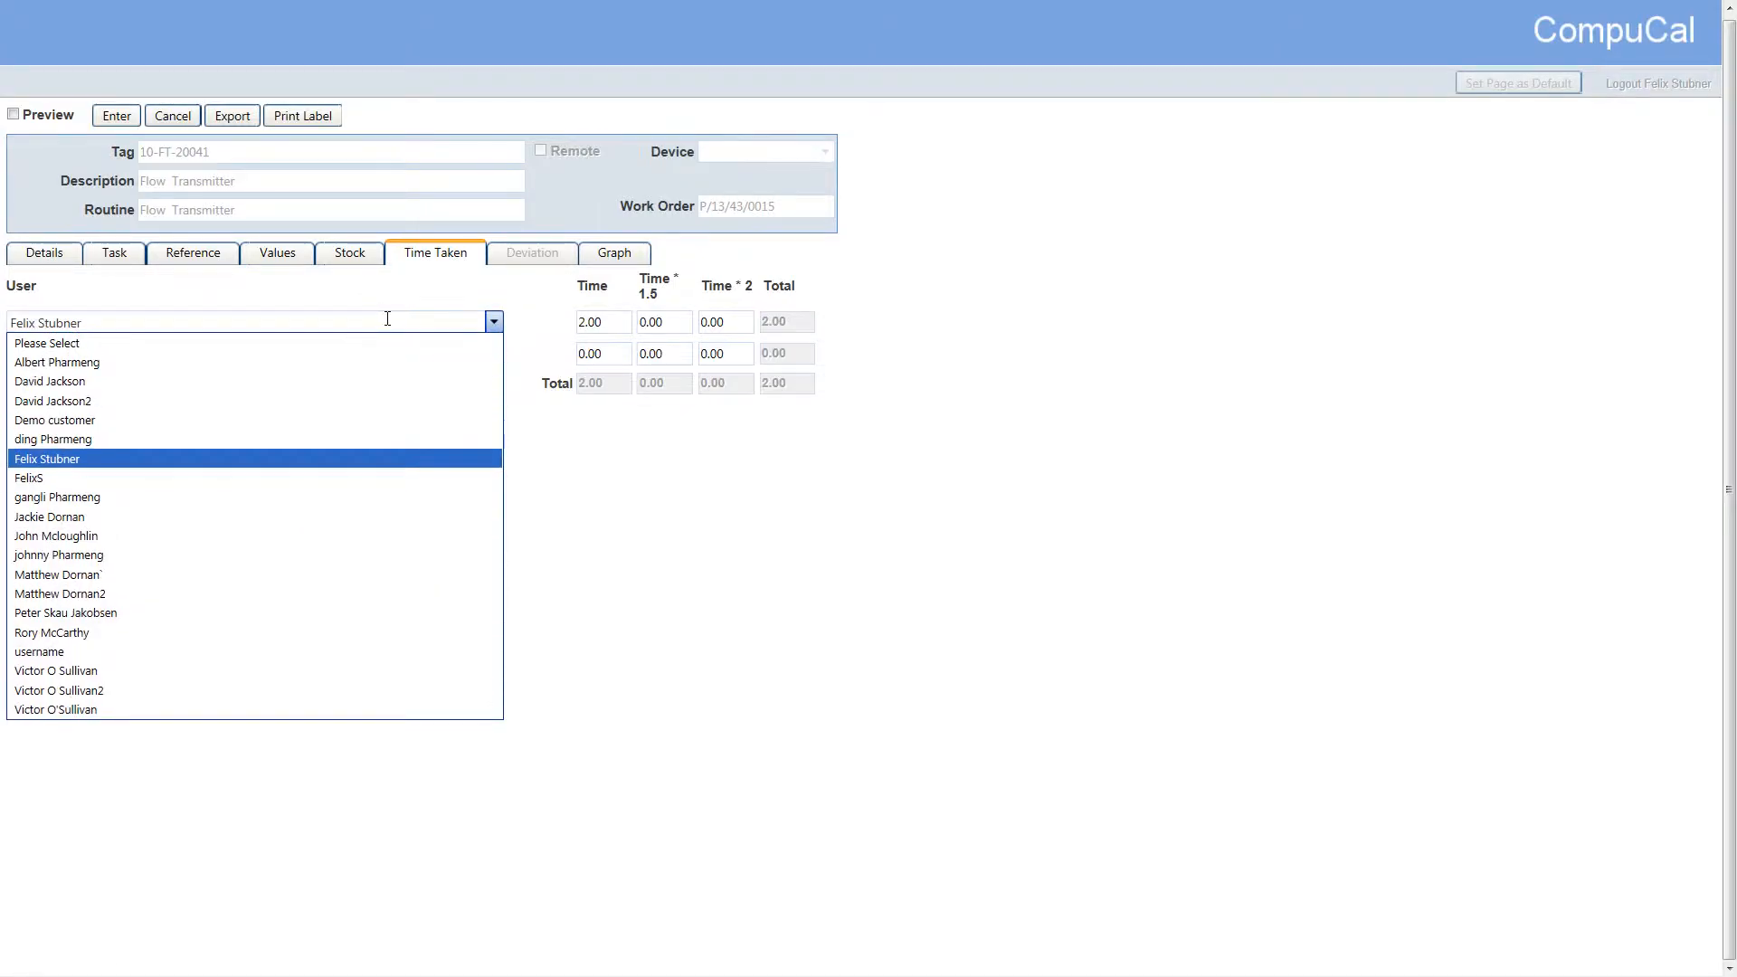
pyautogui.click(626, 325)
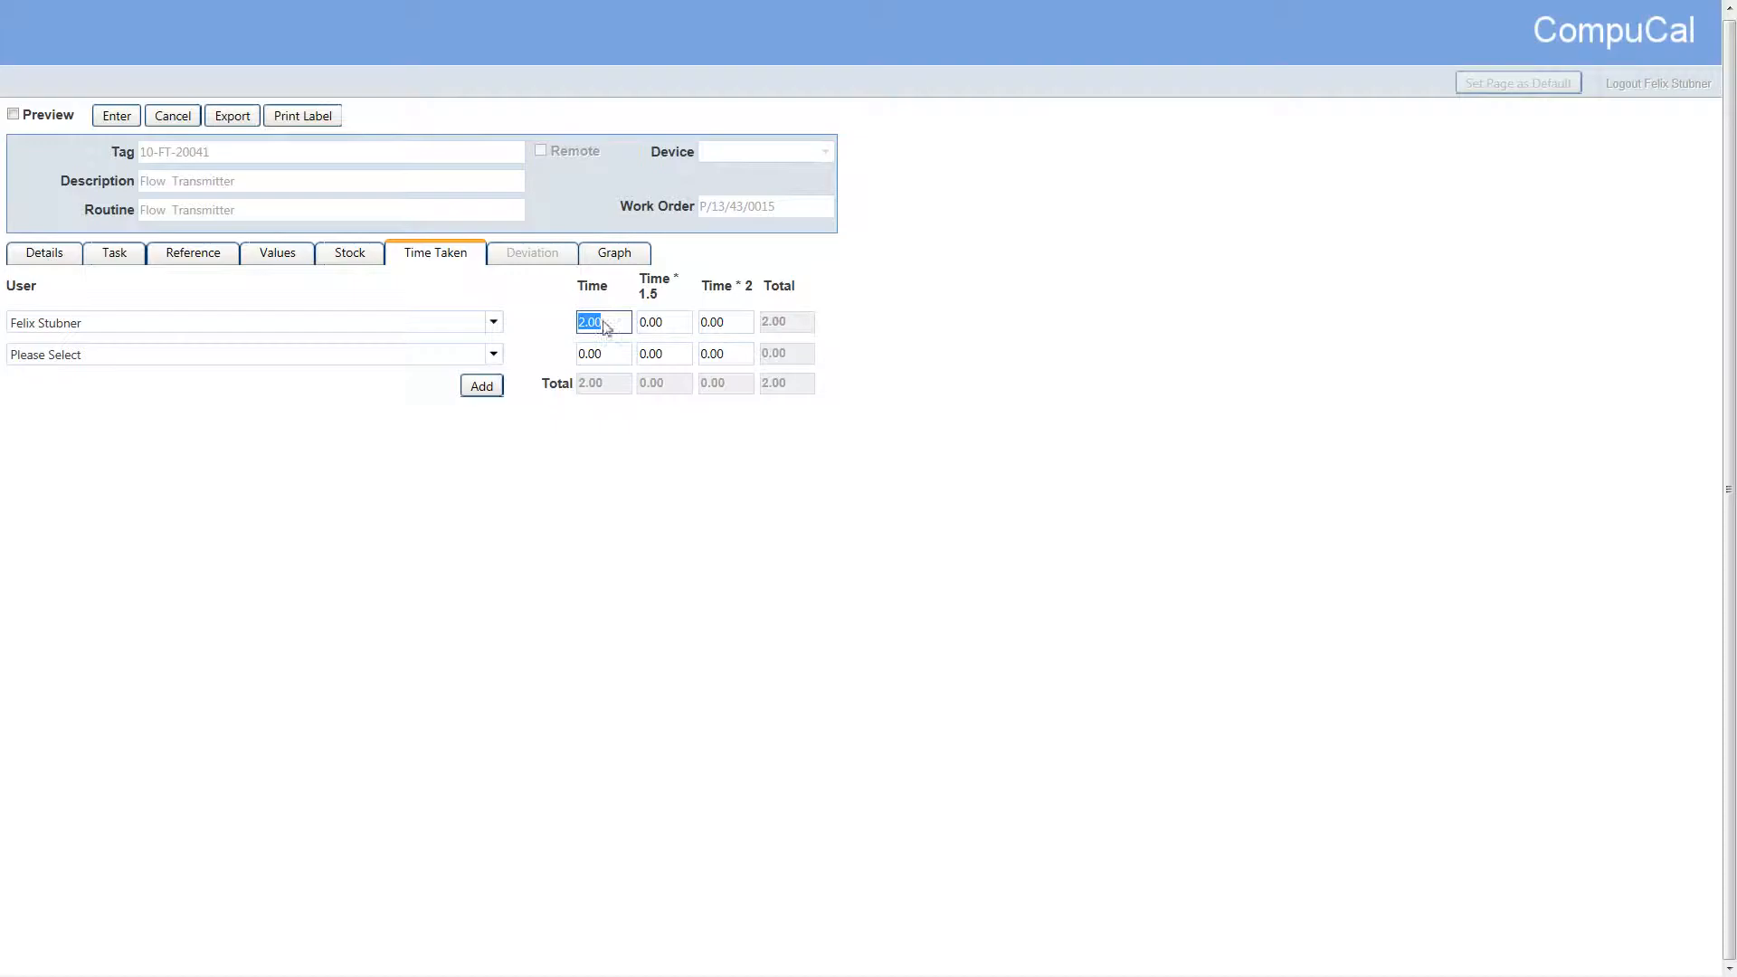
pyautogui.click(130, 124)
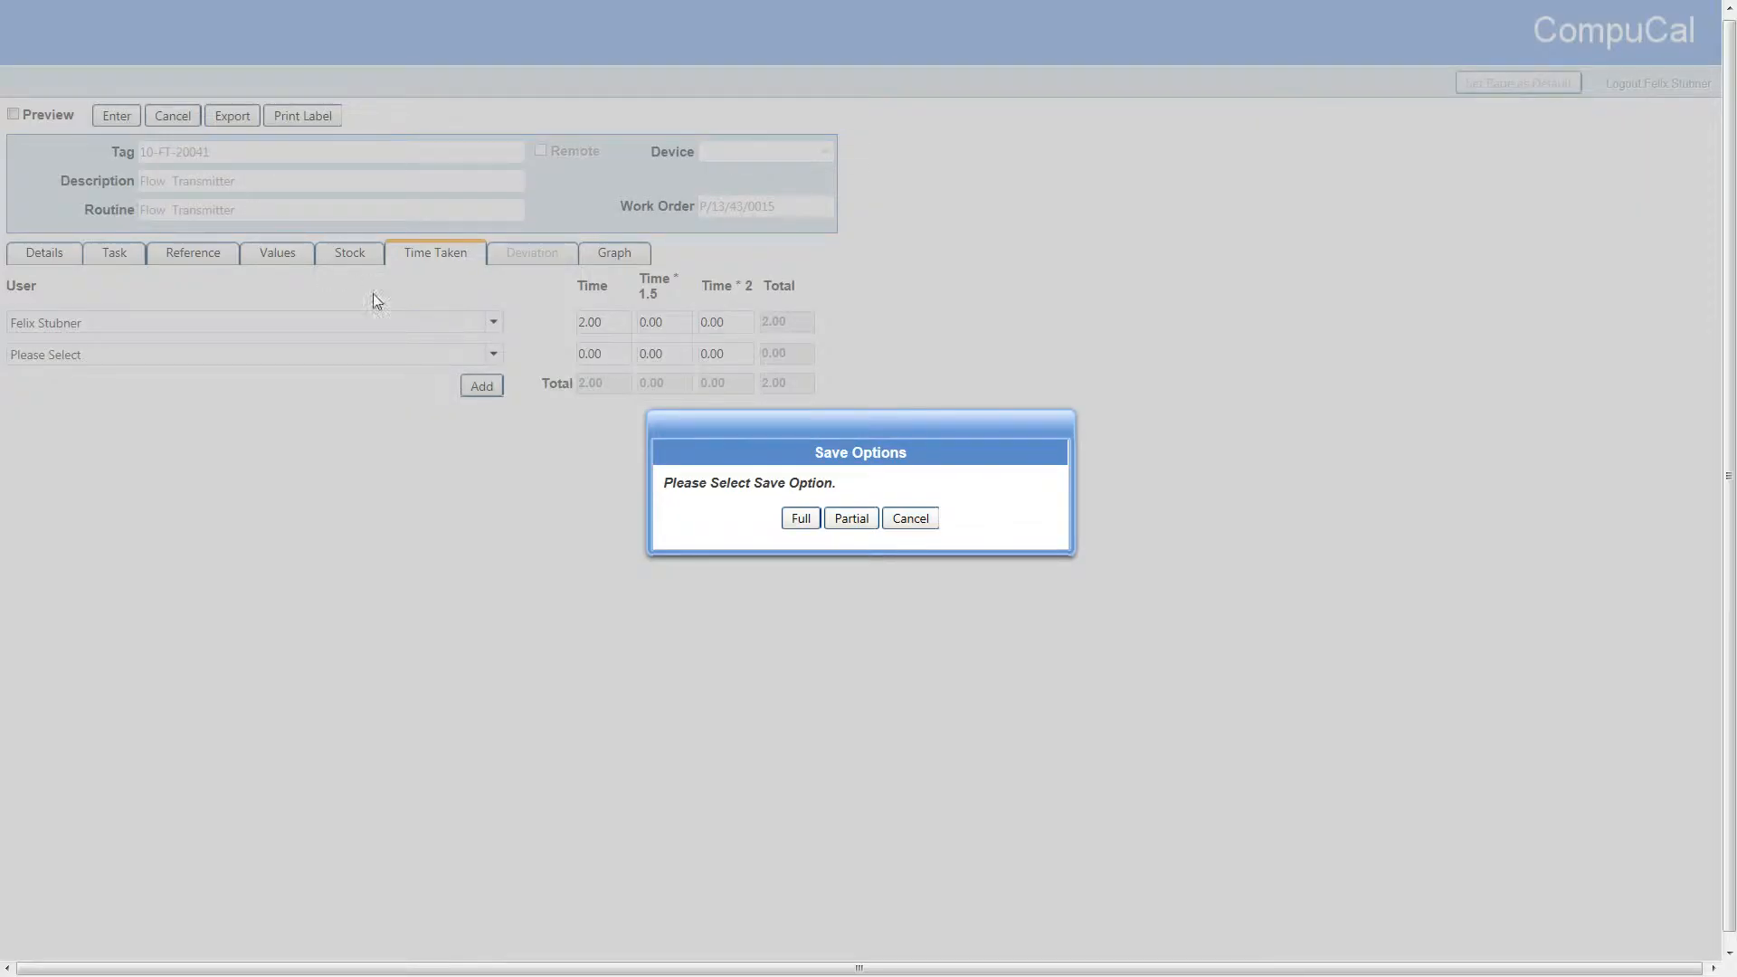
pyautogui.click(805, 520)
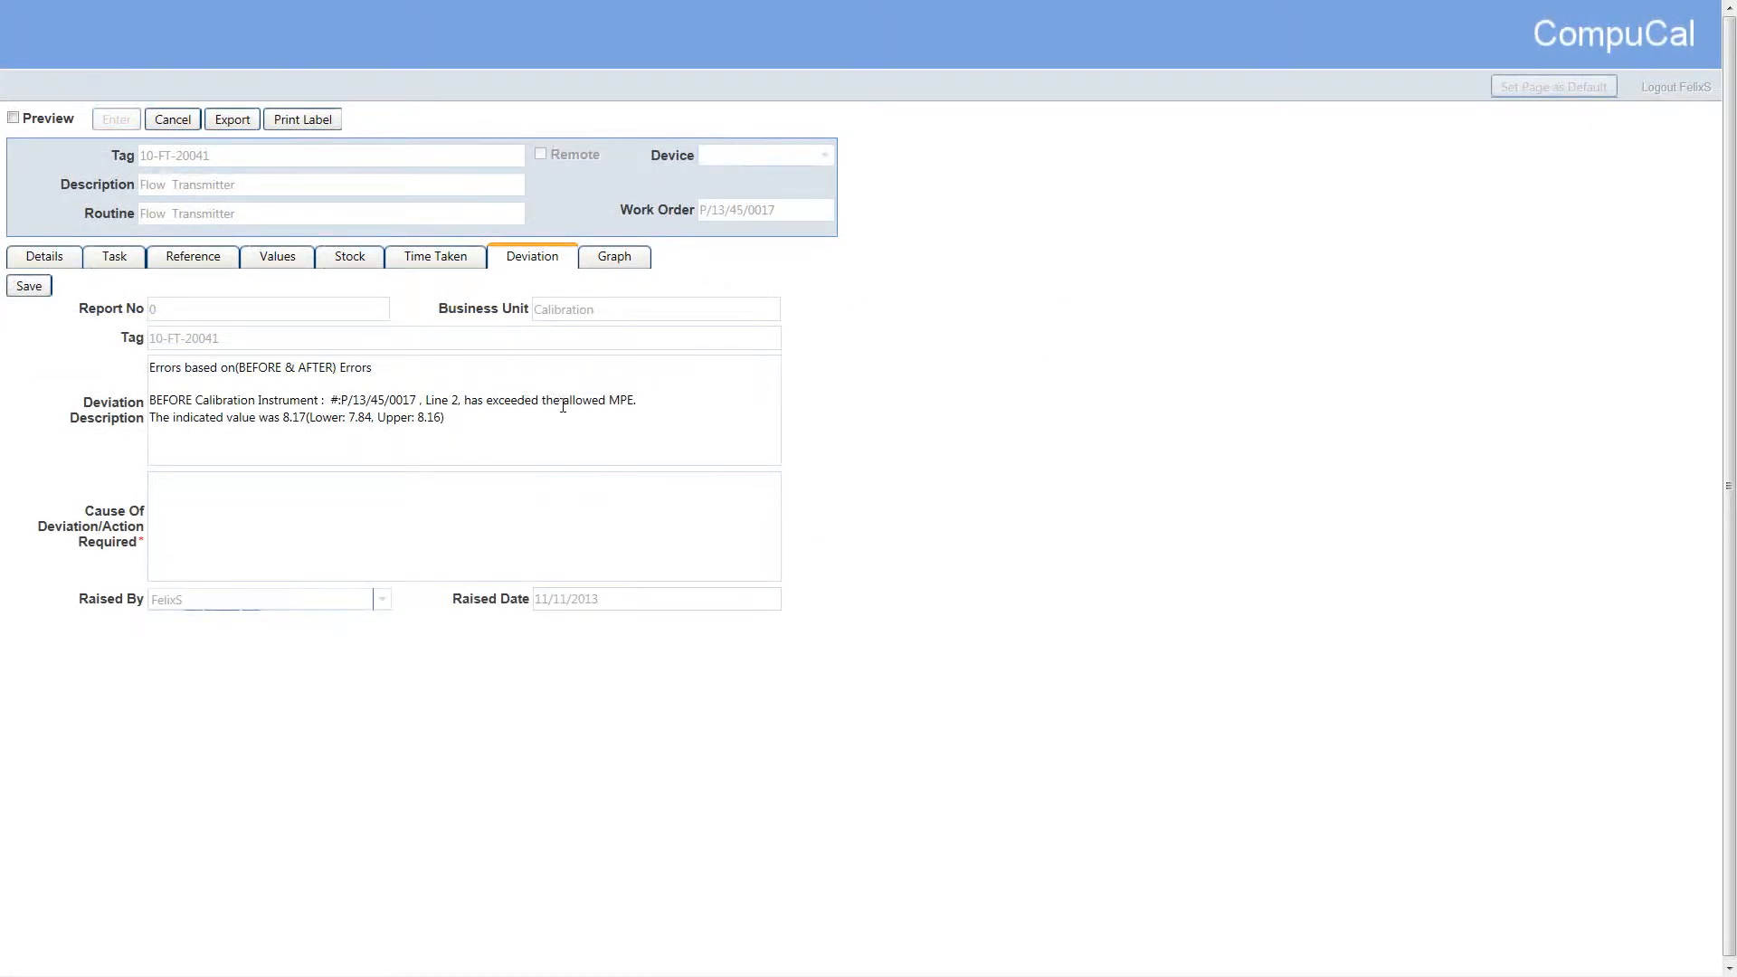
# Enter "Replacement of faulty item." as the deviation's cause or action required, and save the deviation after viewing the instrument graph
pyautogui.click(593, 484)
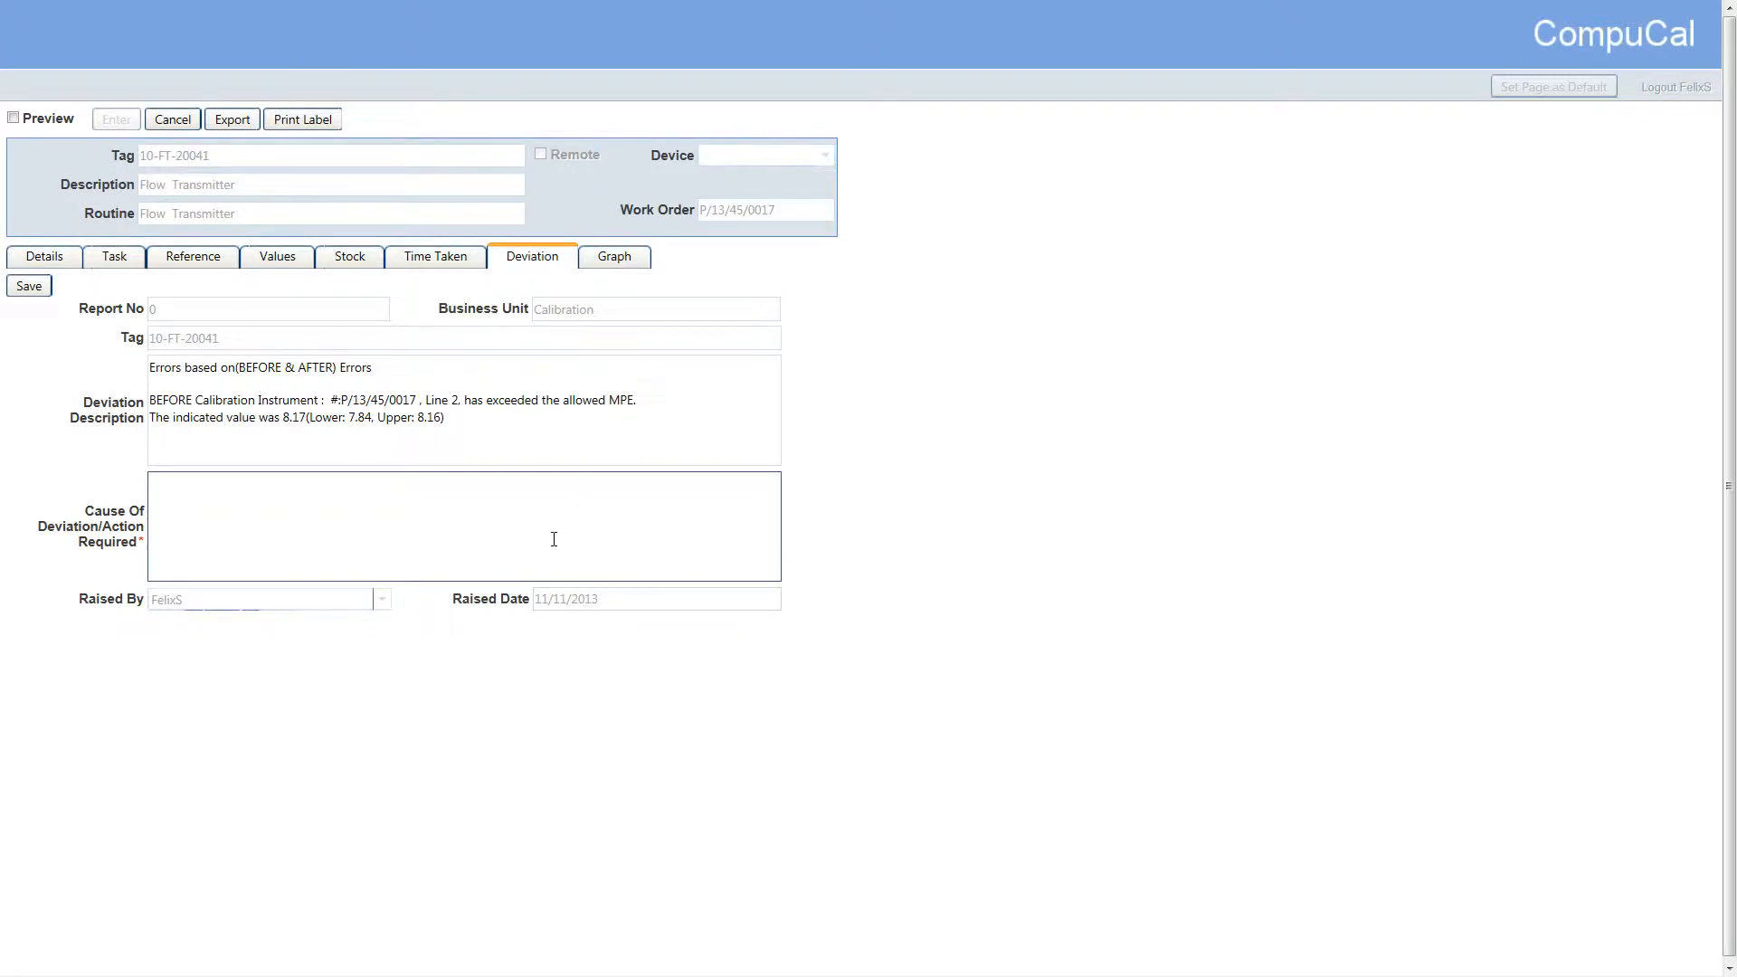
pyautogui.write('Replacement of faulty item.')
pyautogui.click(618, 262)
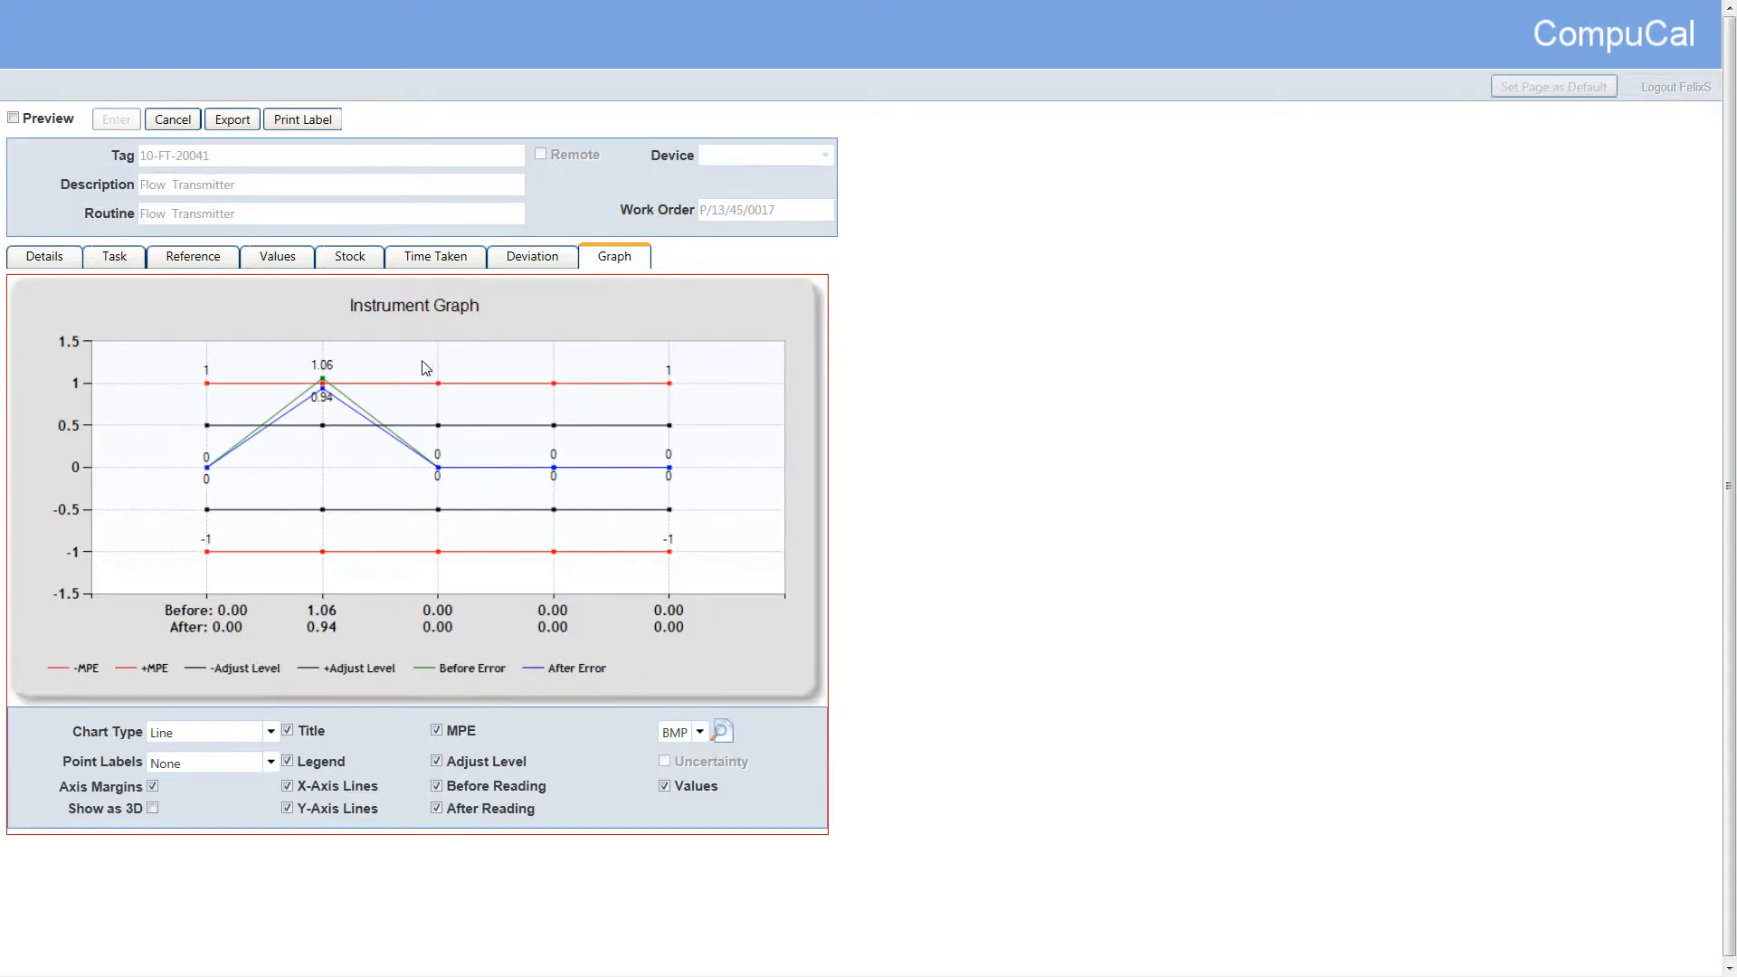
pyautogui.click(497, 264)
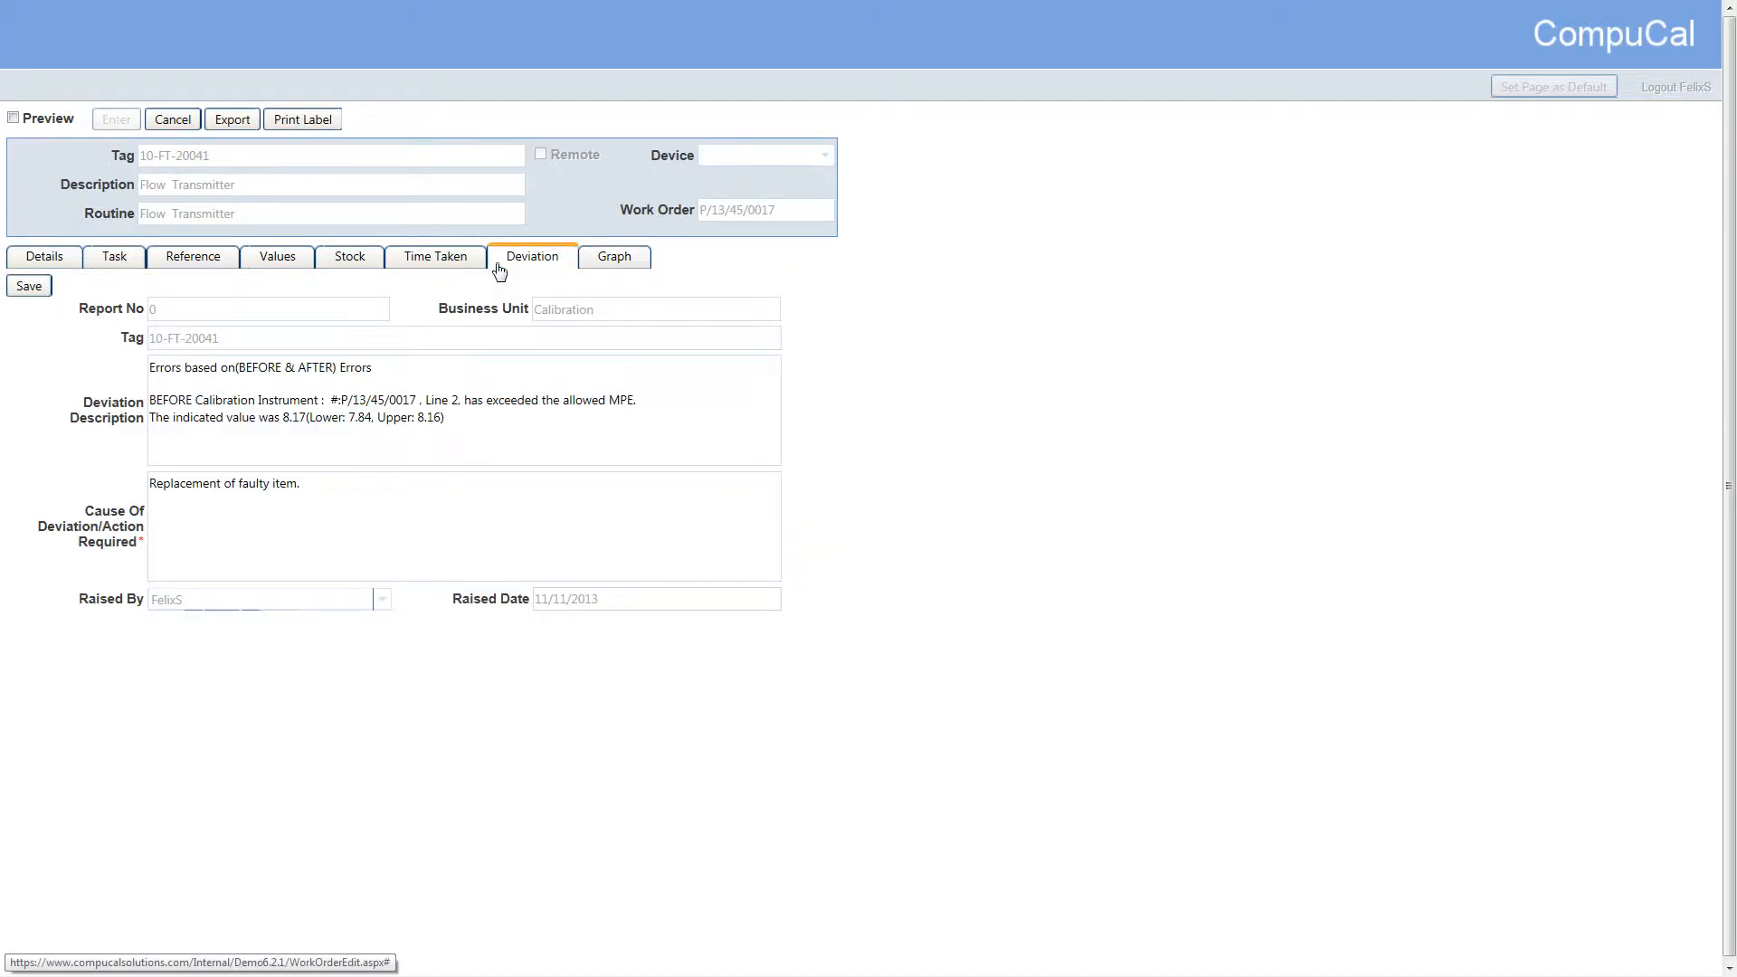
pyautogui.click(50, 294)
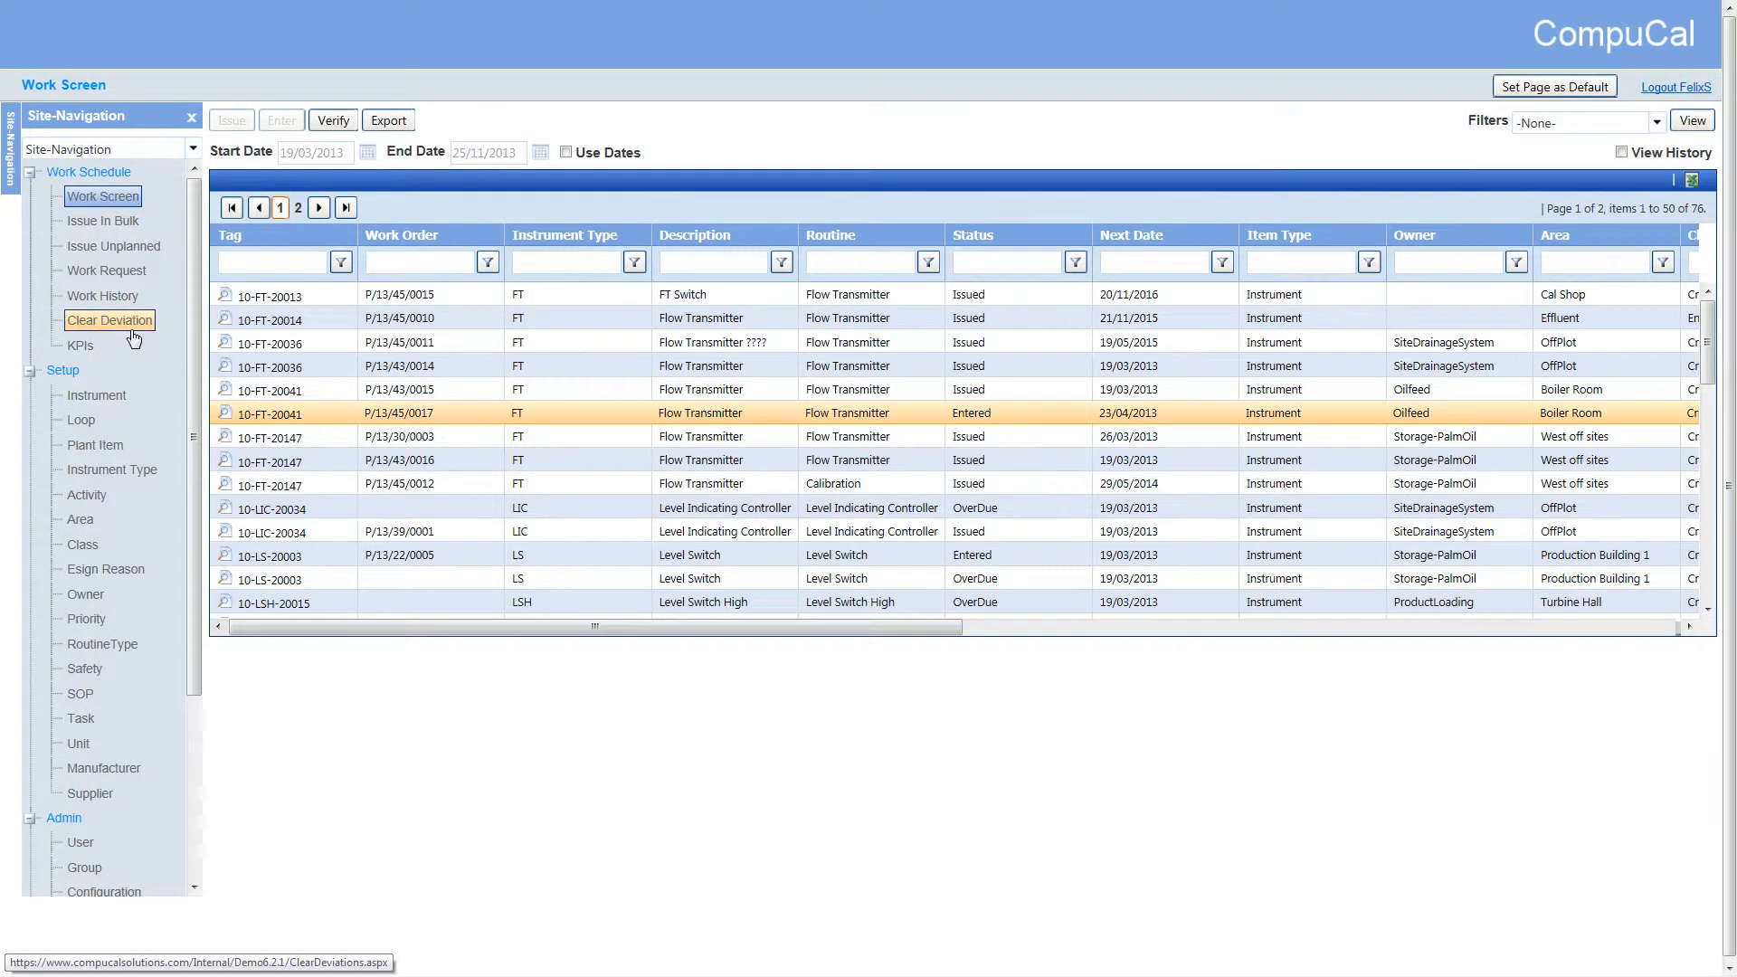